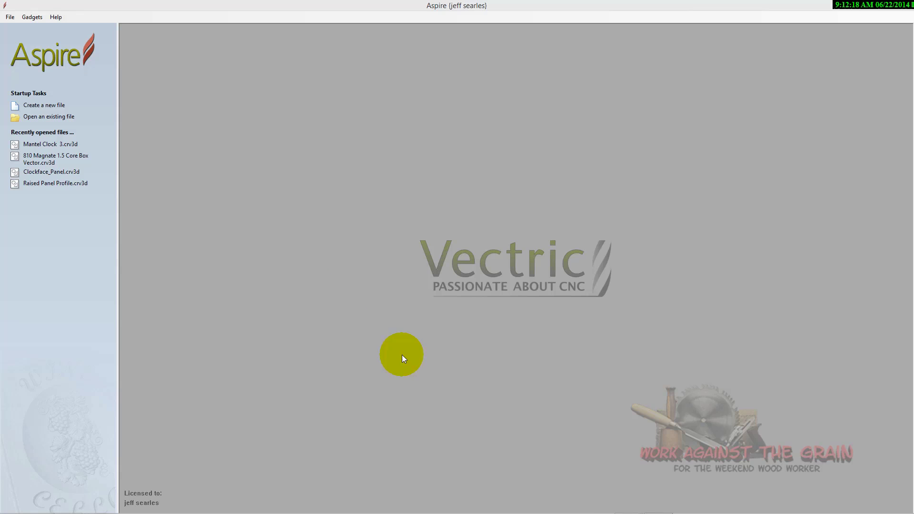
# - Bring up the 810 Magnate 1.5 Core Box Vector window from the taskbar Aspire icon
pyautogui.moveTo(561, 500)
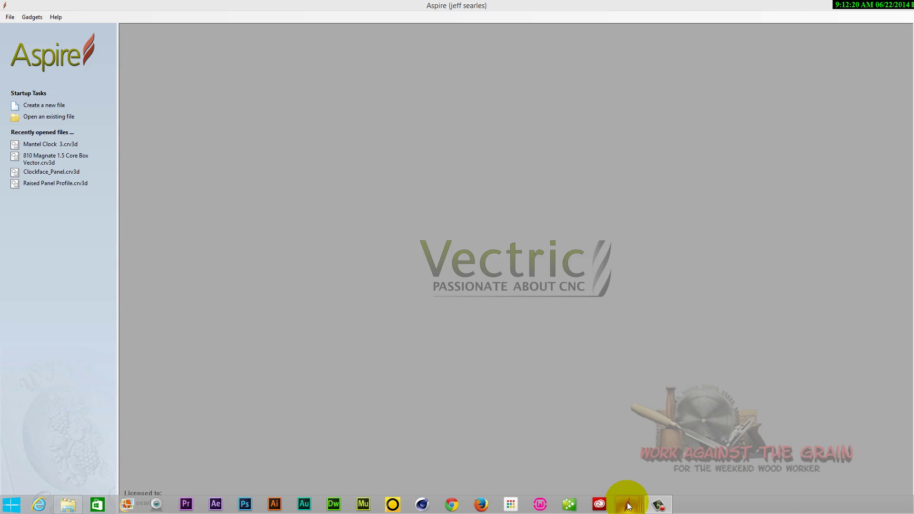
pyautogui.moveTo(629, 506)
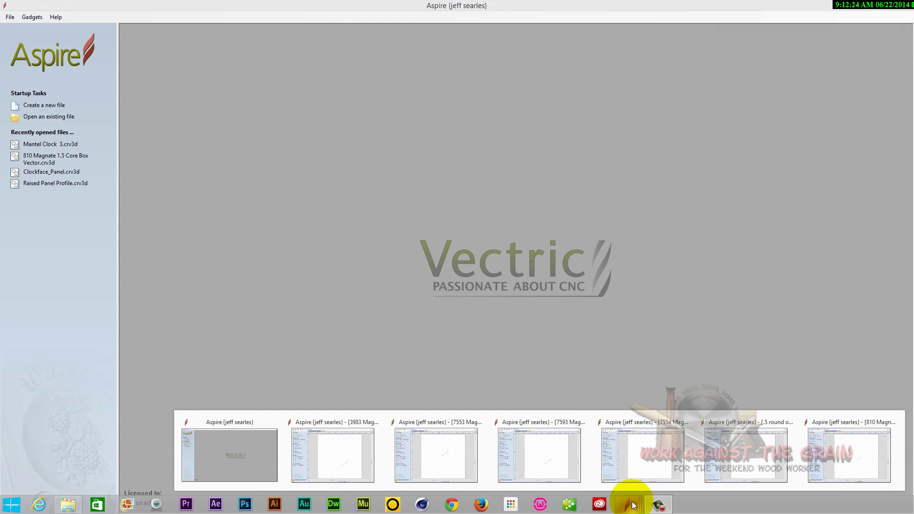
# - Open the 810 Magnate 1.5 Core Box Vector job and maximize its window
pyautogui.click(840, 453)
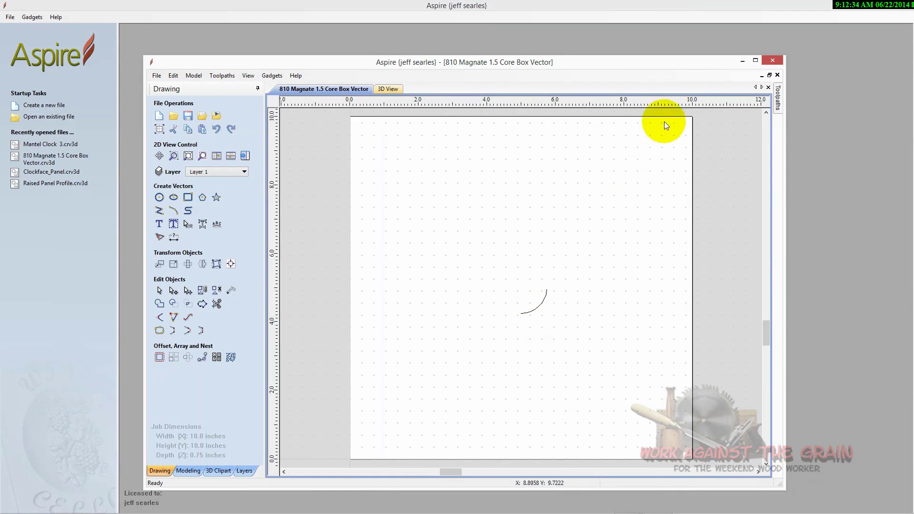
pyautogui.click(756, 60)
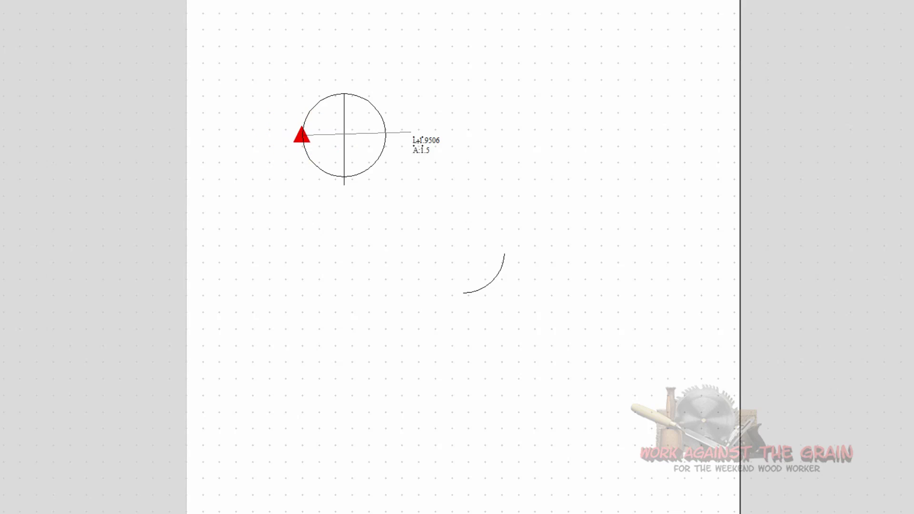
# - Complete the second arc by setting its start and end points on the circle
pyautogui.click(411, 135)
pyautogui.click(398, 164)
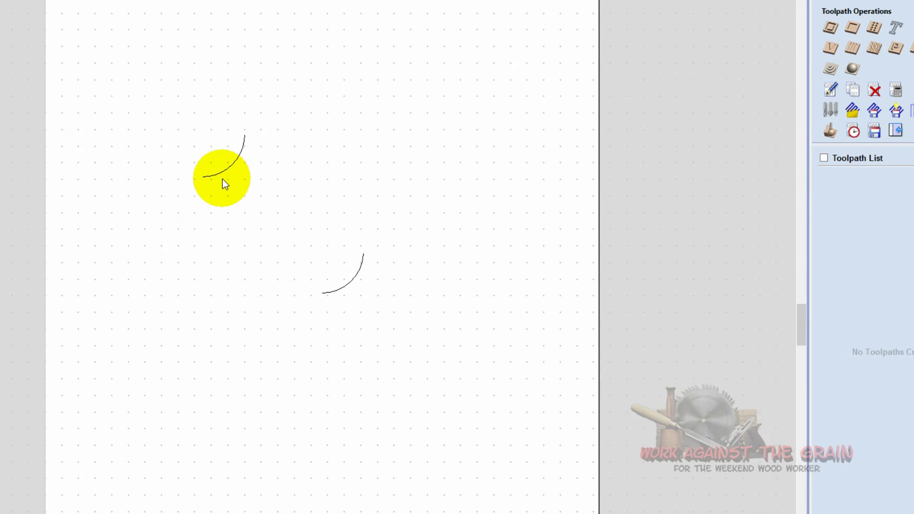
# - Reshape the upper arc by dragging its end point
pyautogui.moveTo(225, 184); pyautogui.dragTo(226, 176)
pyautogui.click(205, 180)
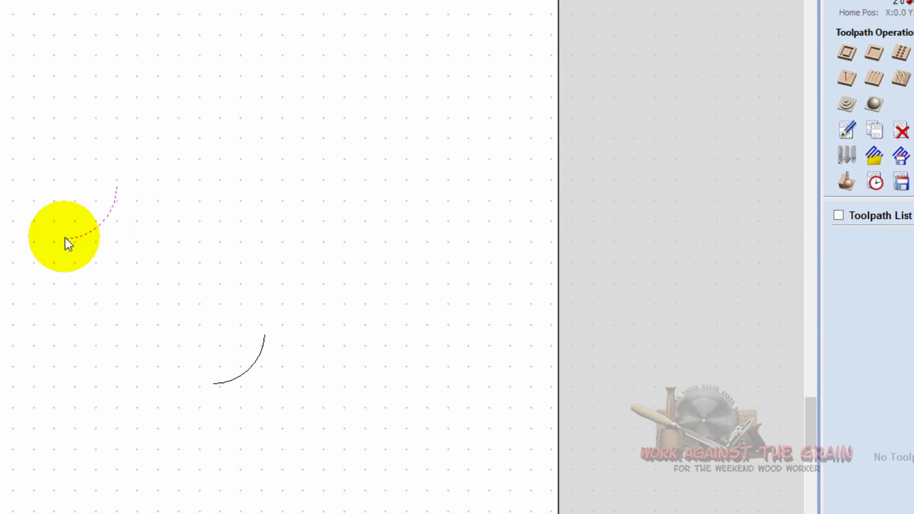
pyautogui.moveTo(66, 238)
pyautogui.mouseDown()
pyautogui.moveTo(122, 197)
pyautogui.moveTo(116, 217)
pyautogui.moveTo(78, 241)
pyautogui.mouseUp()
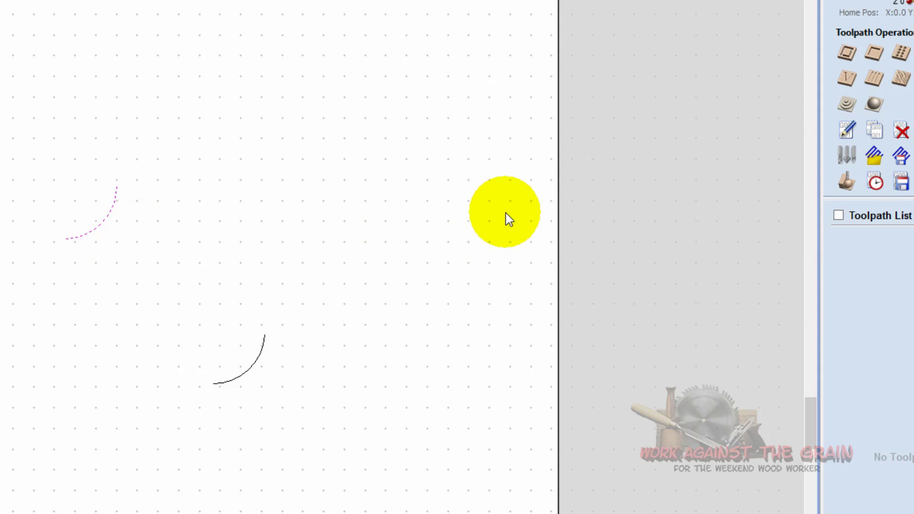
# - Add a 1.5-inch Form Tool named 'Form Tool - 1.5 inches Dia core box' to the tool database
pyautogui.click(847, 155)
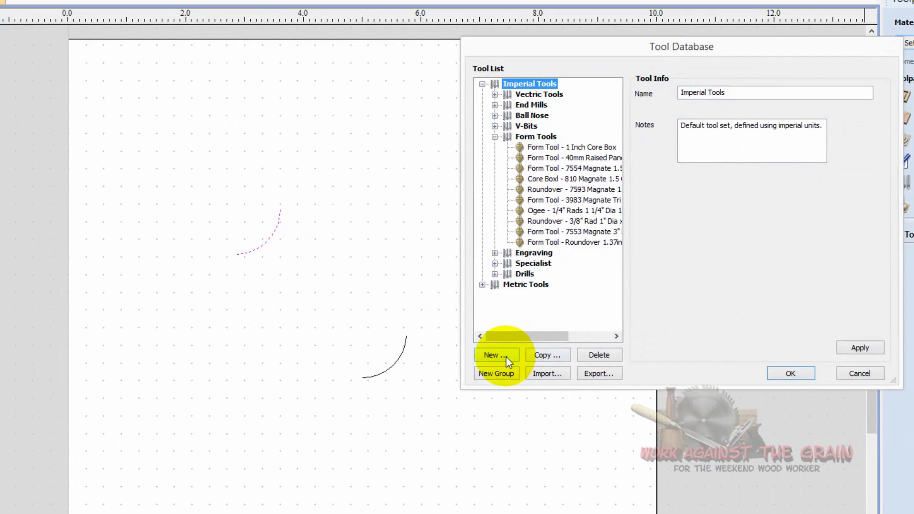
pyautogui.click(495, 355)
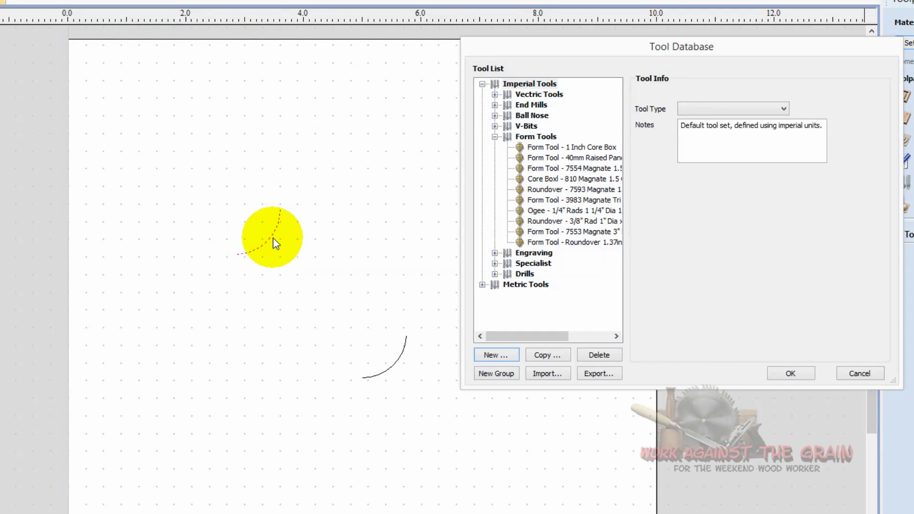
pyautogui.click(784, 109)
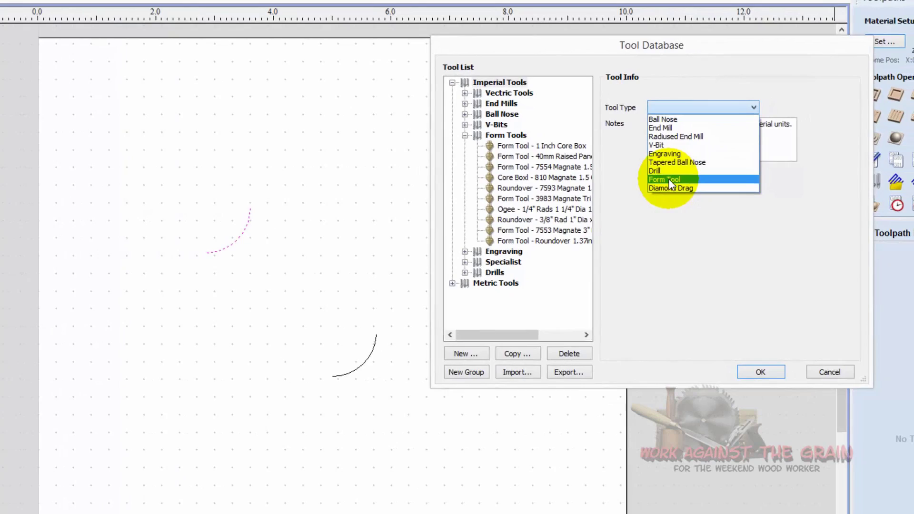
pyautogui.click(669, 180)
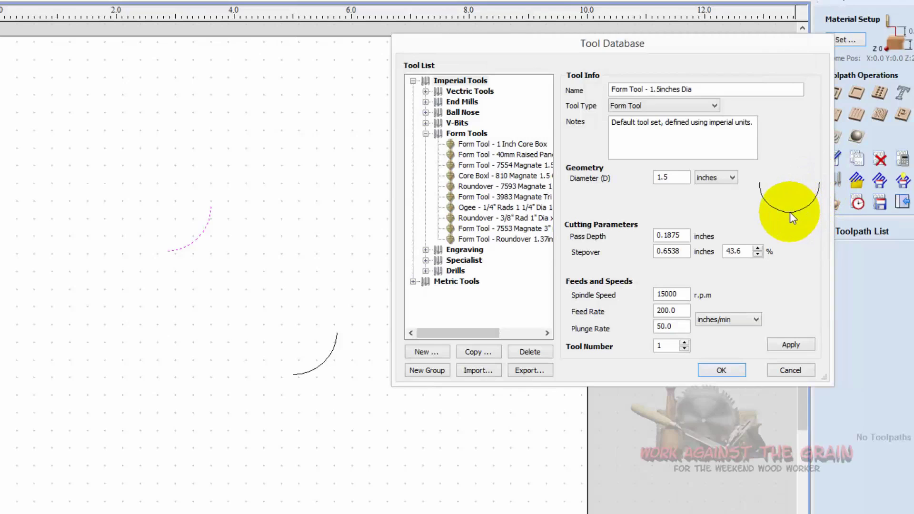
pyautogui.doubleClick(662, 184)
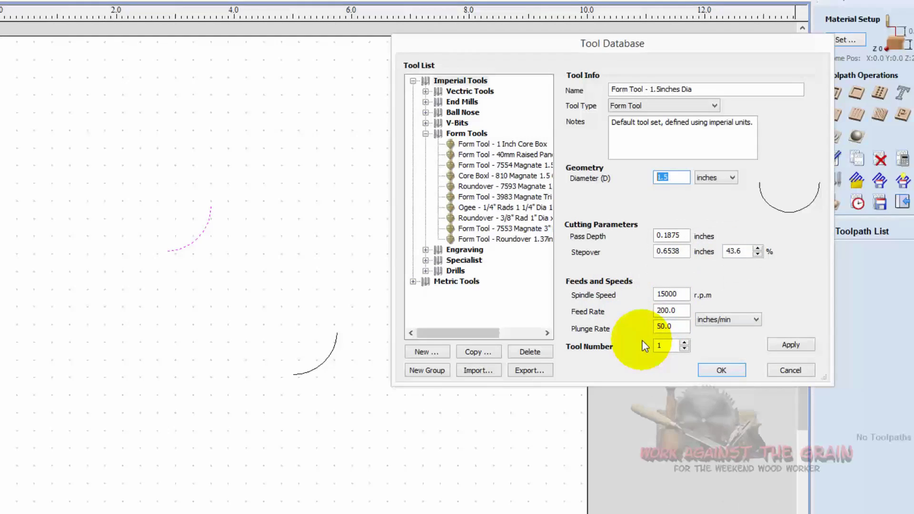
pyautogui.click(660, 90)
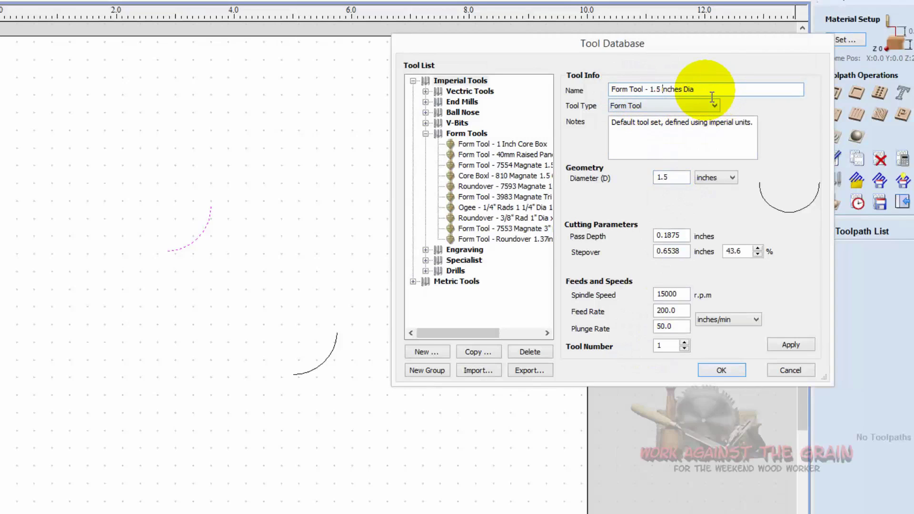
pyautogui.click(705, 90)
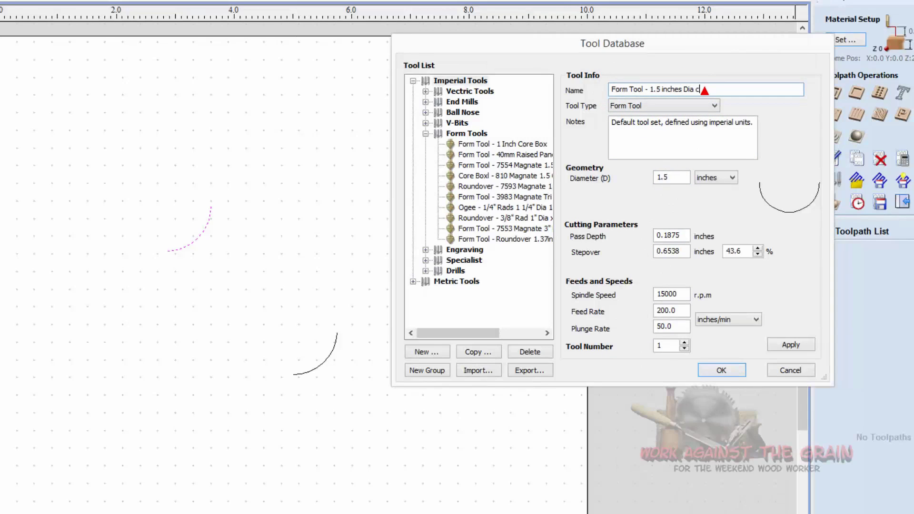
pyautogui.write('core box')
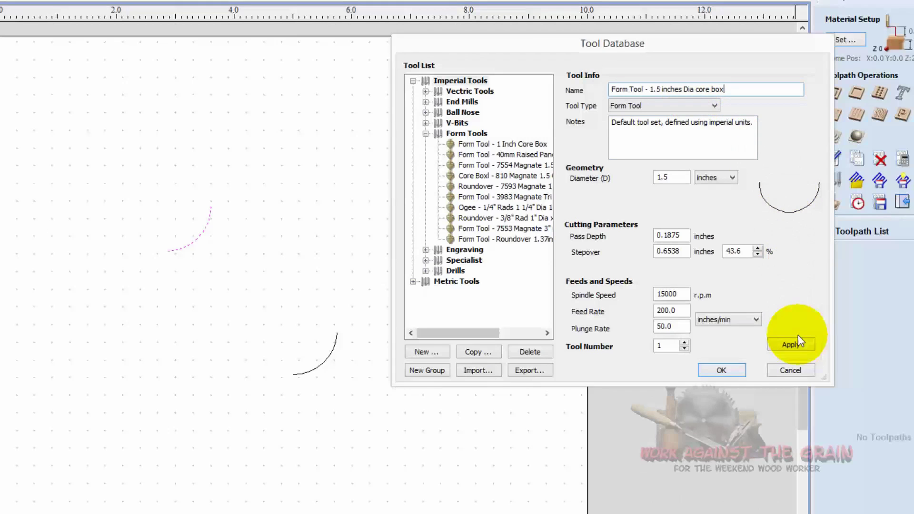
pyautogui.click(798, 348)
pyautogui.click(733, 372)
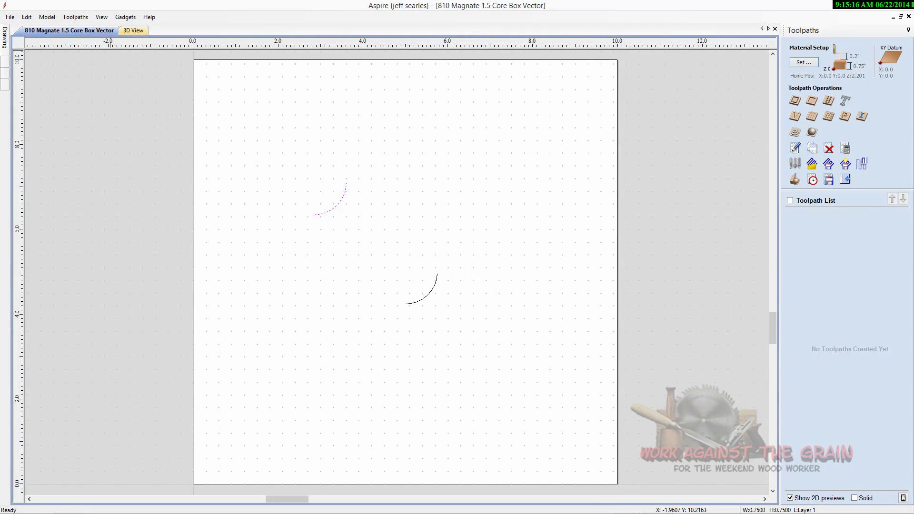
# - Start a new 20 x 15 inch job without saving the old one
pyautogui.click(9, 17)
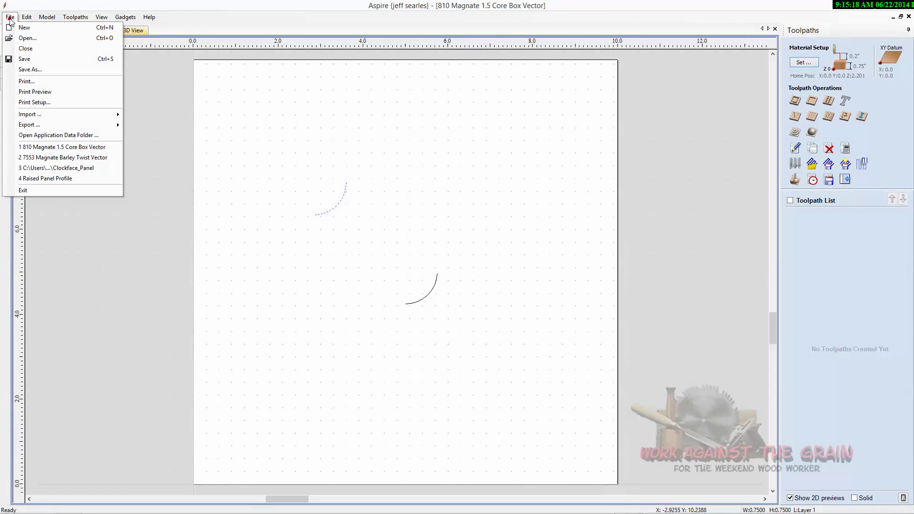
pyautogui.click(24, 27)
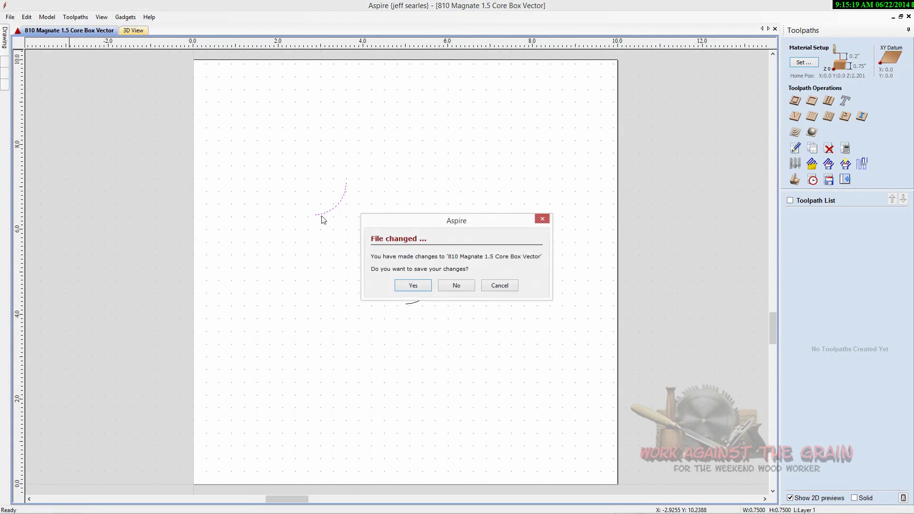
pyautogui.click(457, 285)
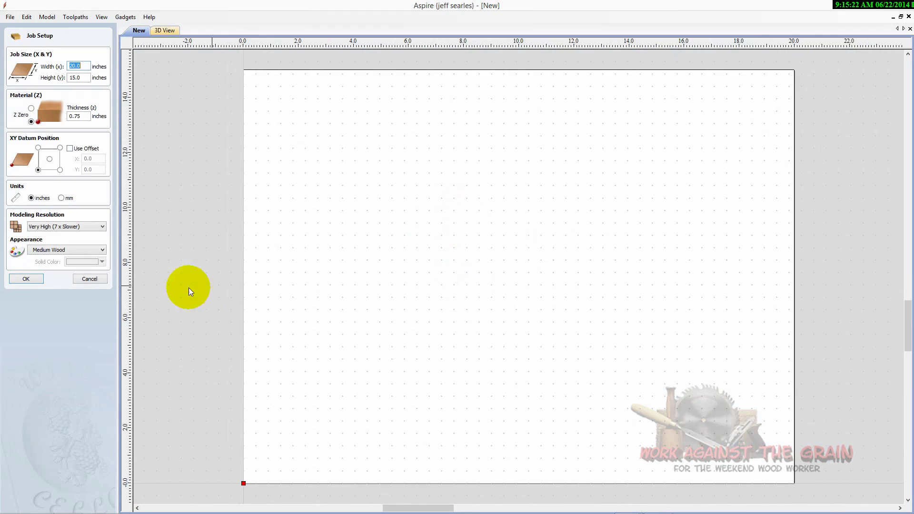
pyautogui.click(26, 279)
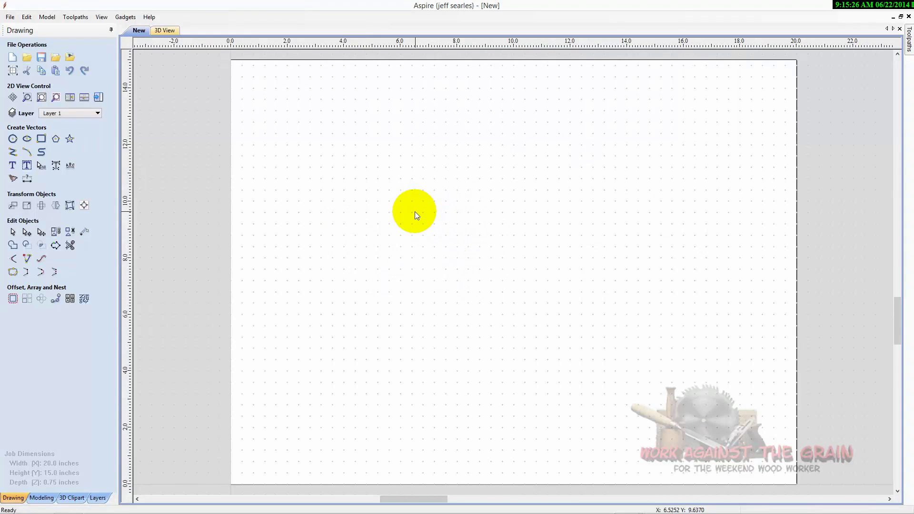
# - Draw an 11.5 x 5.1 inch rectangle across the middle of the sheet
pyautogui.click(42, 139)
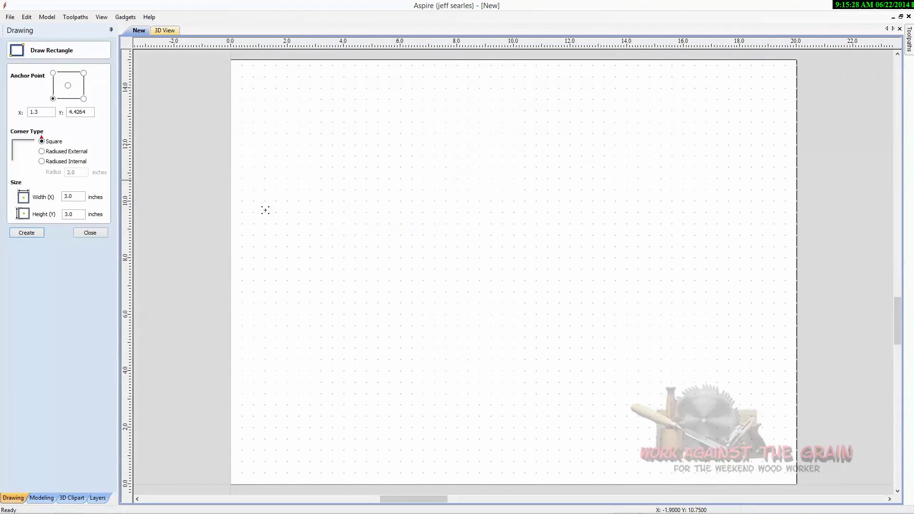
pyautogui.moveTo(344, 204)
pyautogui.mouseDown()
pyautogui.moveTo(565, 341)
pyautogui.moveTo(670, 349)
pyautogui.mouseUp()
pyautogui.click(80, 234)
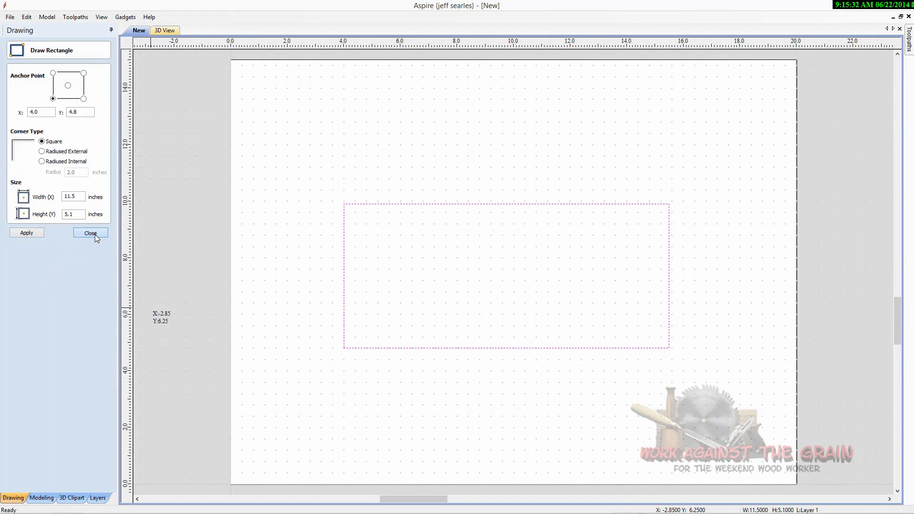
# - Calculate a 2D profile toolpath with the 1.5 inches Dia core box tool, moved into Form Tools
pyautogui.click(98, 97)
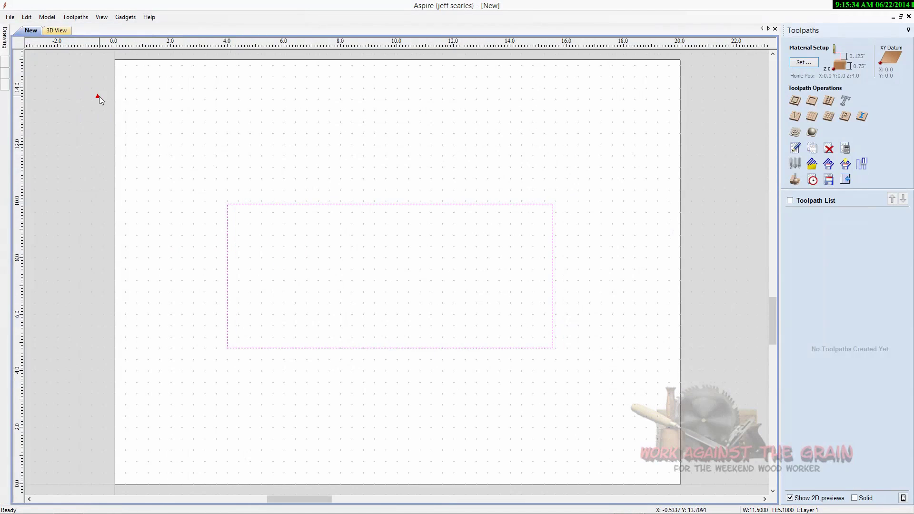
pyautogui.click(795, 100)
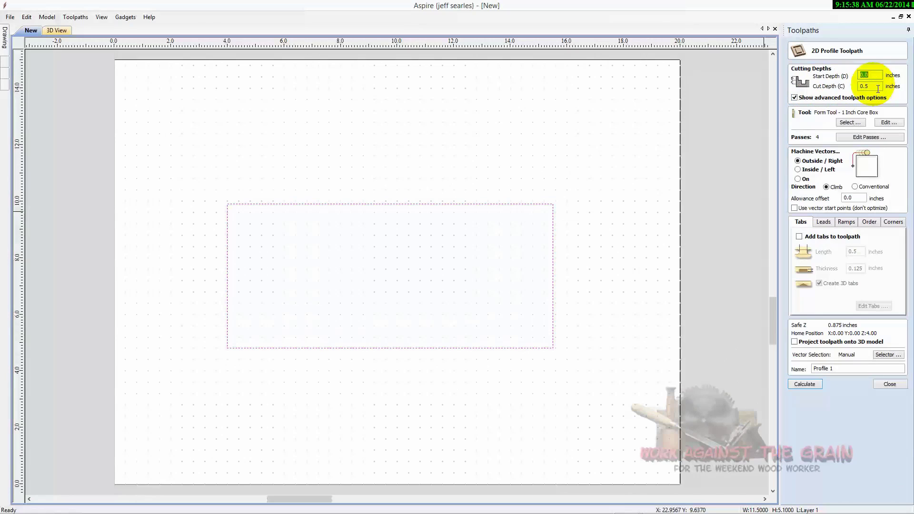
pyautogui.click(850, 122)
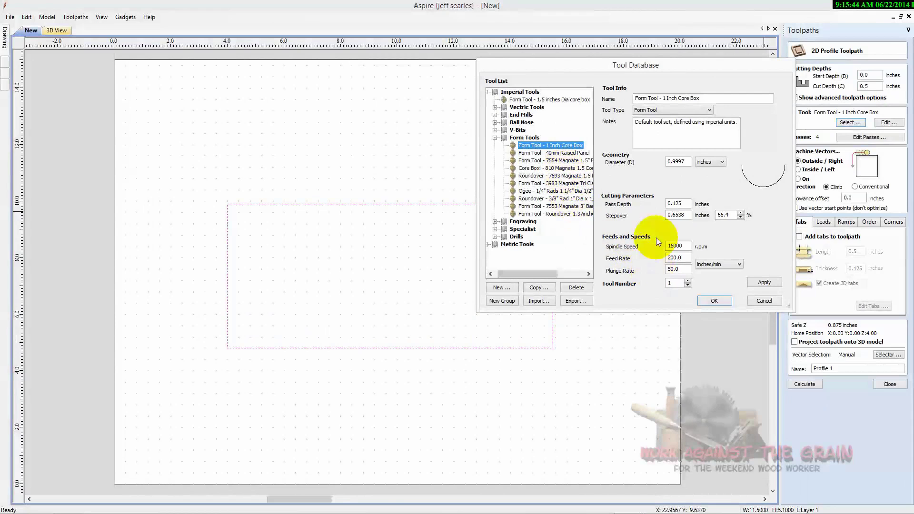
pyautogui.moveTo(792, 307); pyautogui.dragTo(871, 316)
pyautogui.click(526, 100)
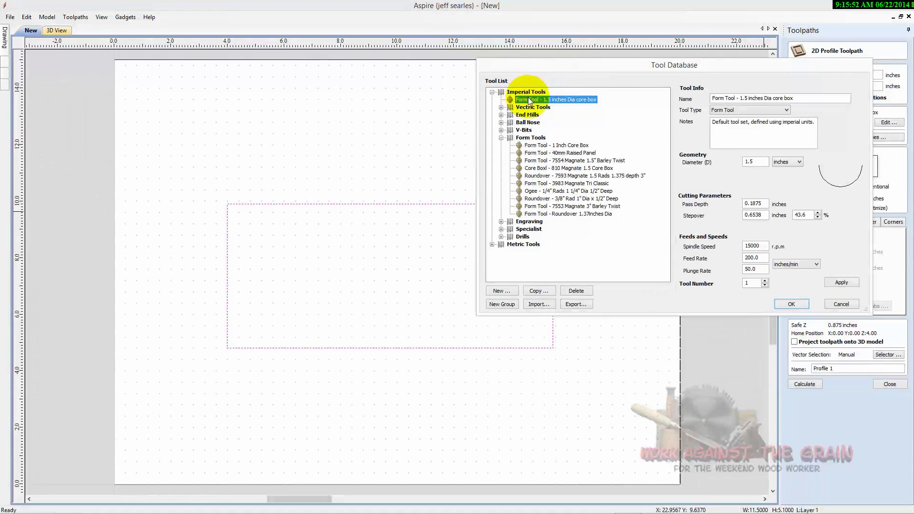
pyautogui.click(533, 138)
pyautogui.moveTo(534, 141); pyautogui.dragTo(534, 141)
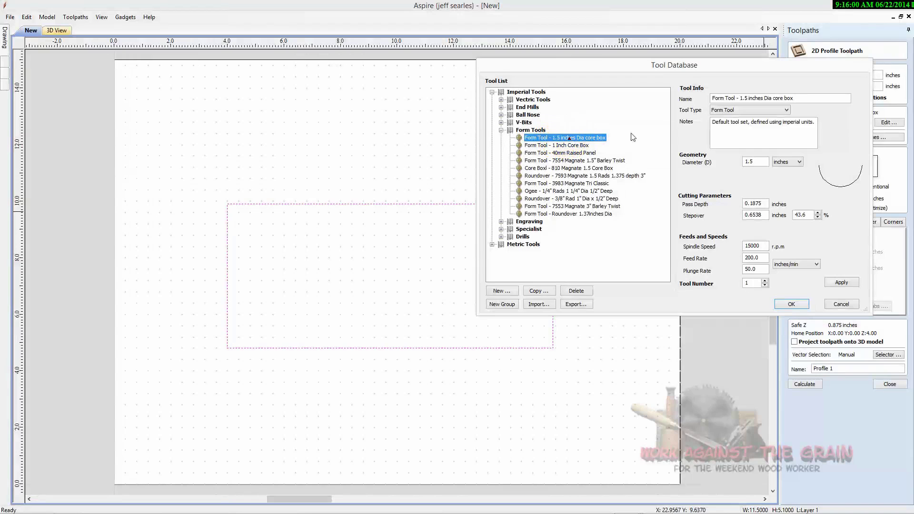
pyautogui.click(791, 303)
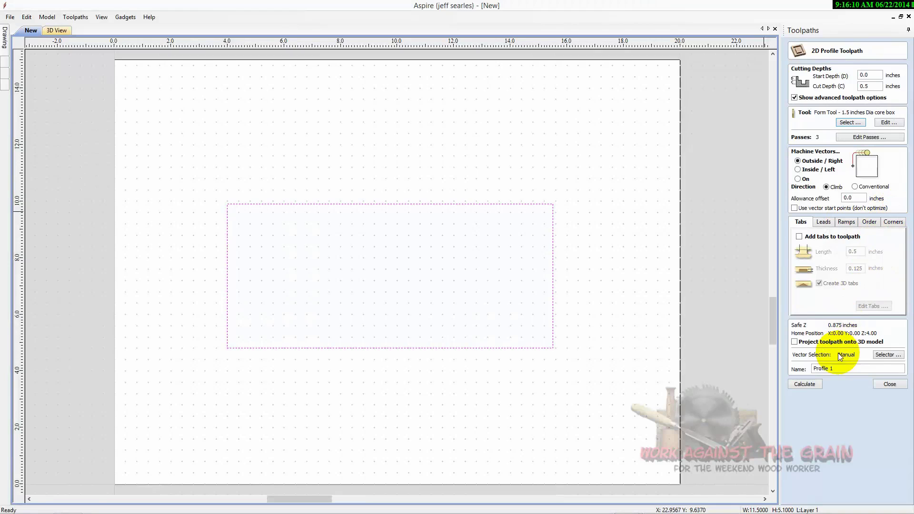
pyautogui.click(813, 383)
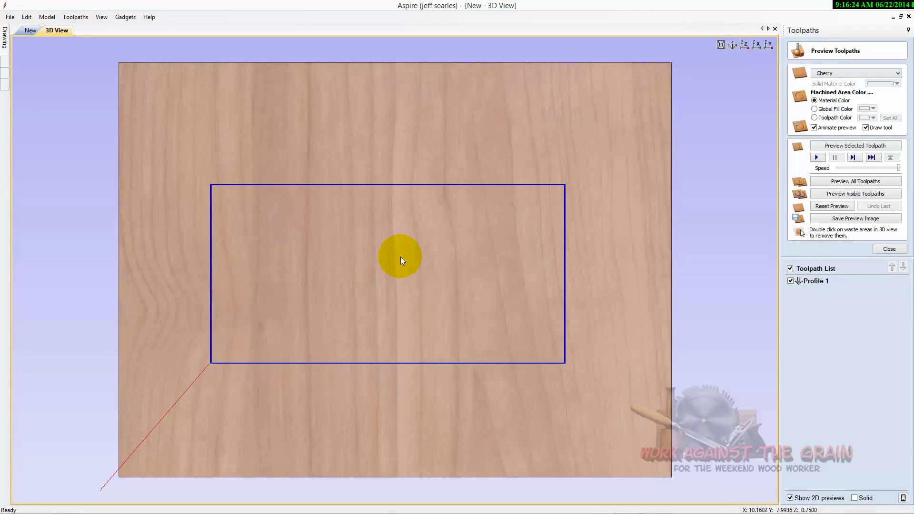
# - Preview the rounded core-box groove on the cherry board from several angles, then close the job
pyautogui.click(838, 185)
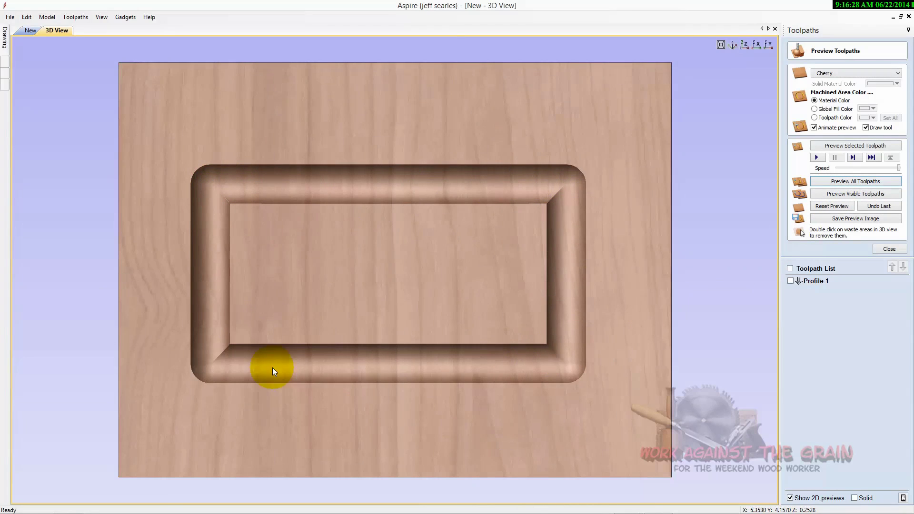
pyautogui.moveTo(272, 369); pyautogui.dragTo(343, 304)
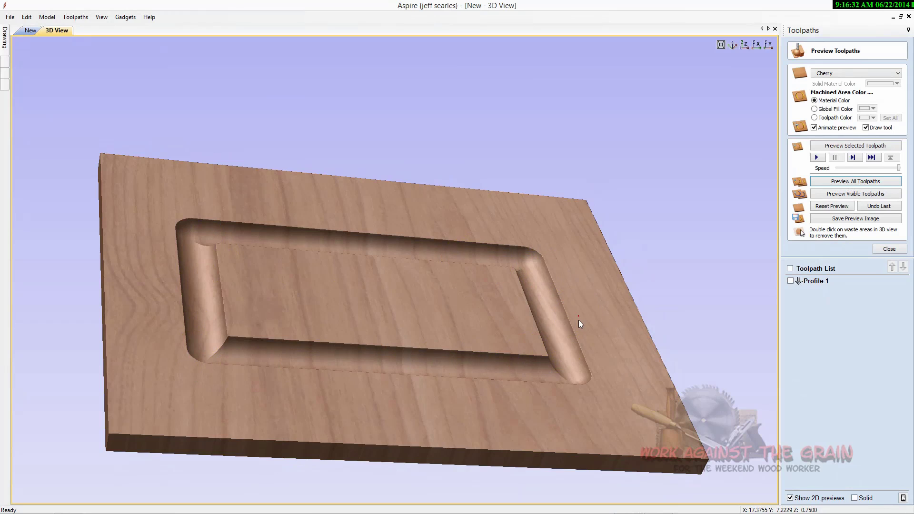
pyautogui.moveTo(579, 322); pyautogui.dragTo(540, 336)
pyautogui.moveTo(485, 389); pyautogui.dragTo(486, 373)
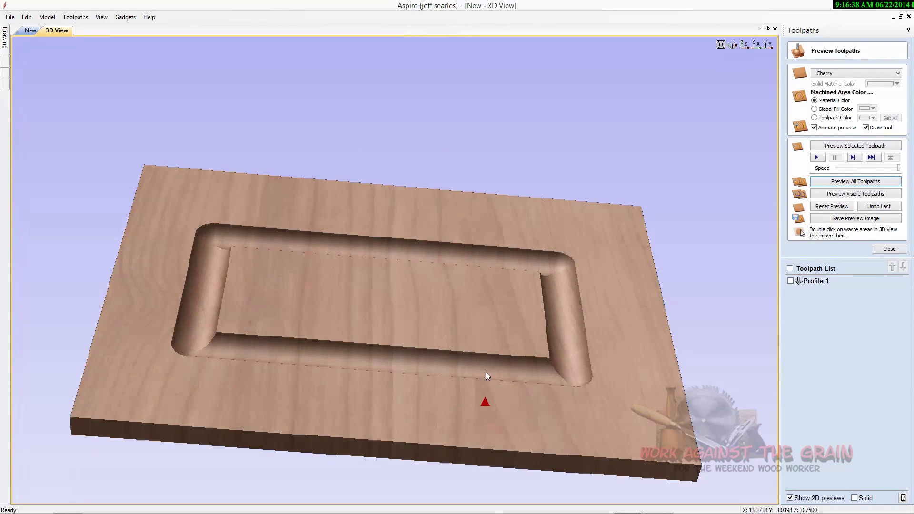
pyautogui.moveTo(361, 400); pyautogui.dragTo(441, 347)
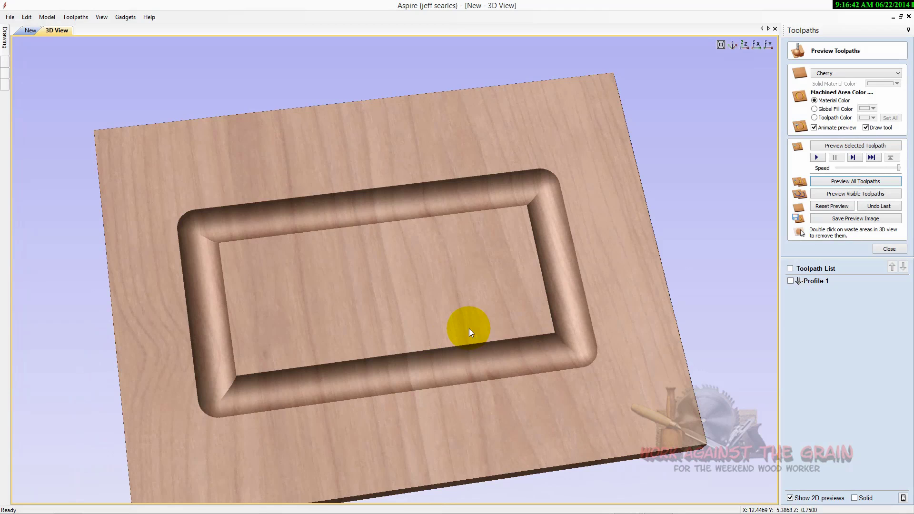
pyautogui.moveTo(571, 373); pyautogui.dragTo(567, 384)
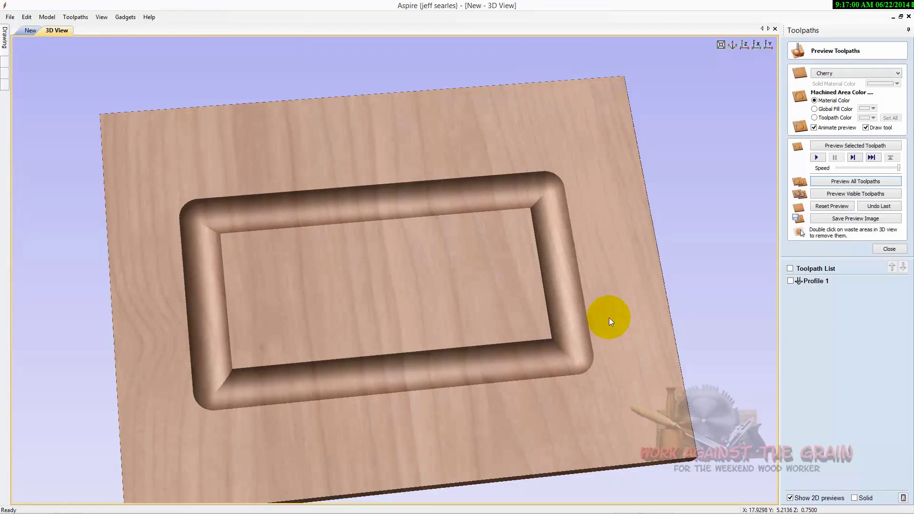
pyautogui.moveTo(548, 375); pyautogui.dragTo(558, 307)
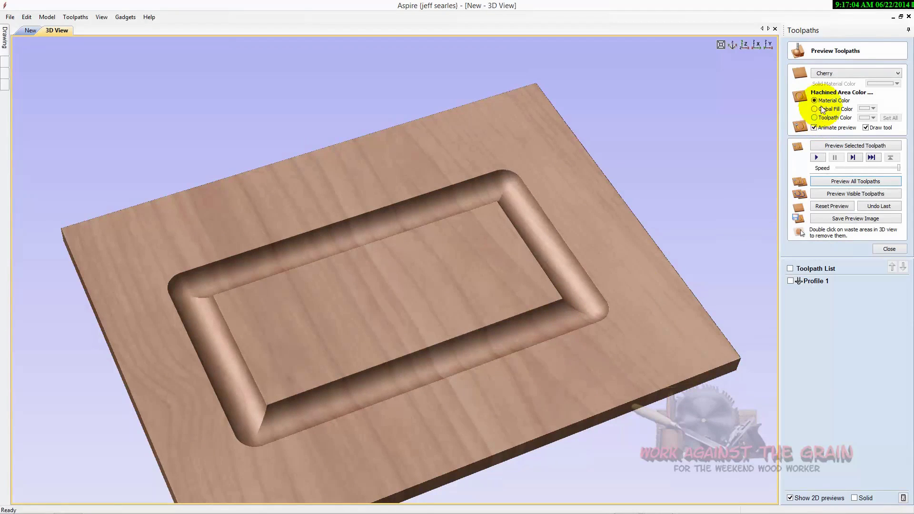
pyautogui.click(909, 17)
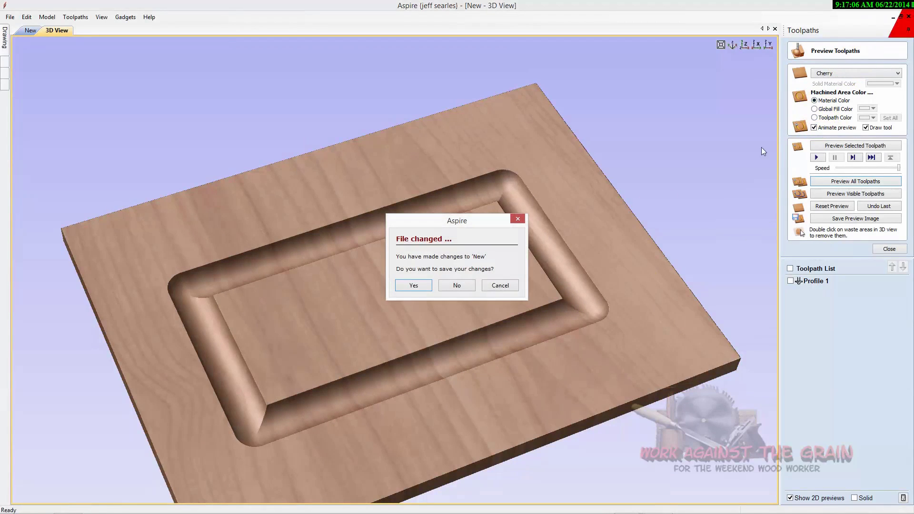
# - Discard the job, switch to 7553 Magnate Barley Twist Vector, and select its profile curve for toolpathing
pyautogui.click(466, 288)
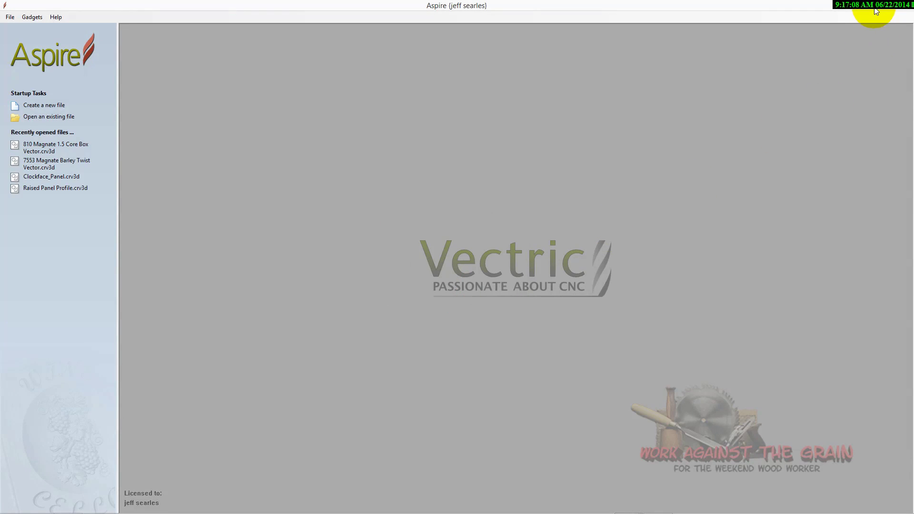
pyautogui.moveTo(701, 506)
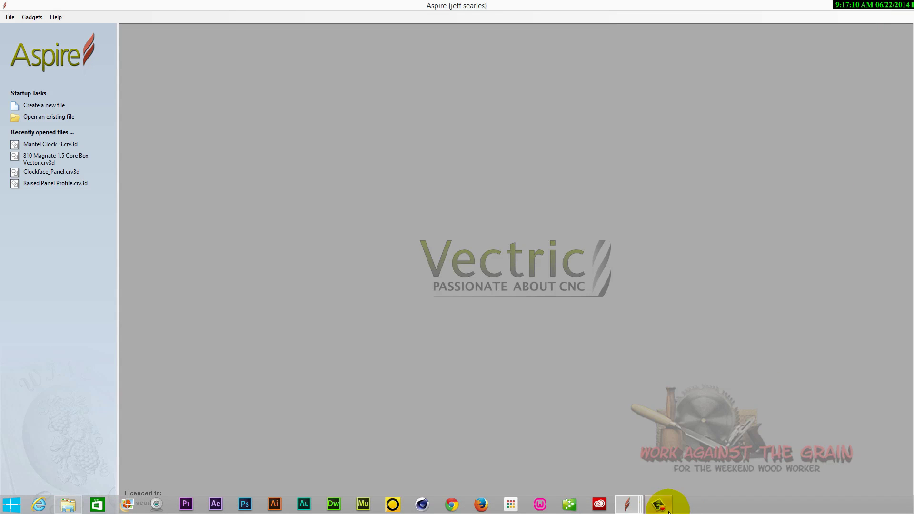
pyautogui.moveTo(628, 510)
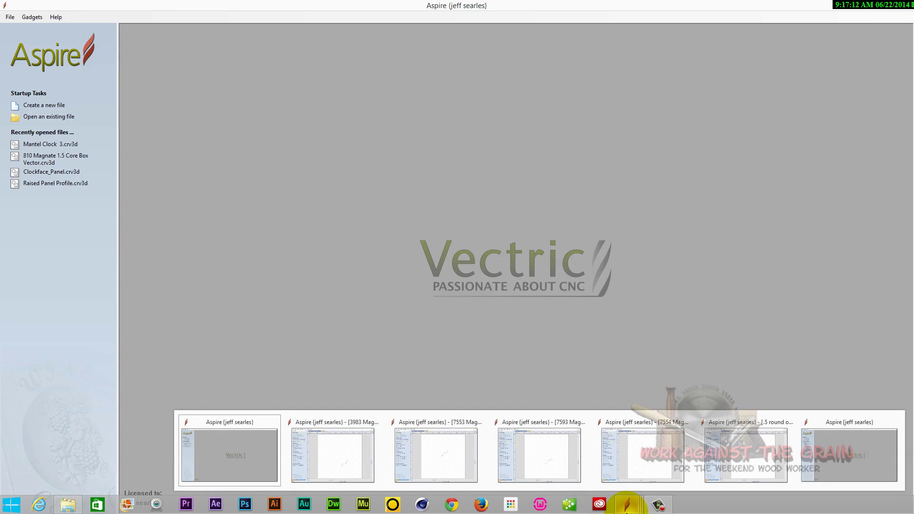
pyautogui.moveTo(382, 471)
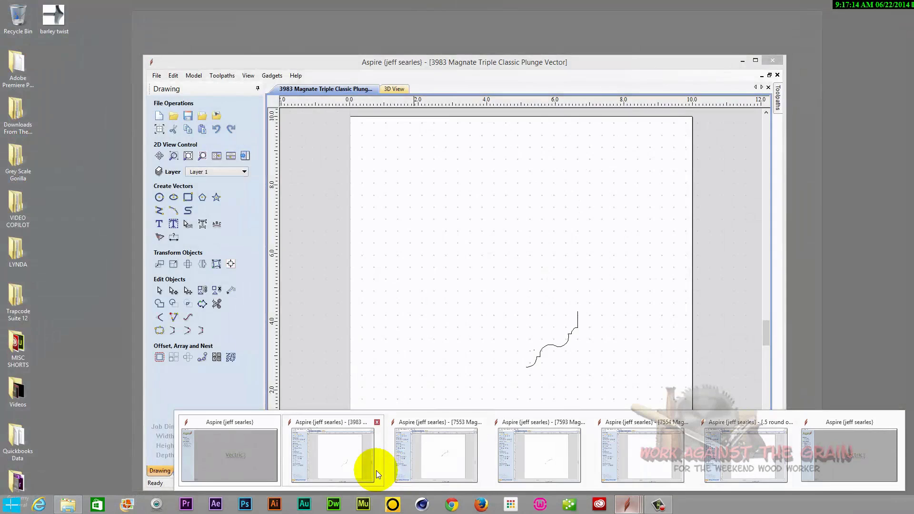
pyautogui.click(419, 470)
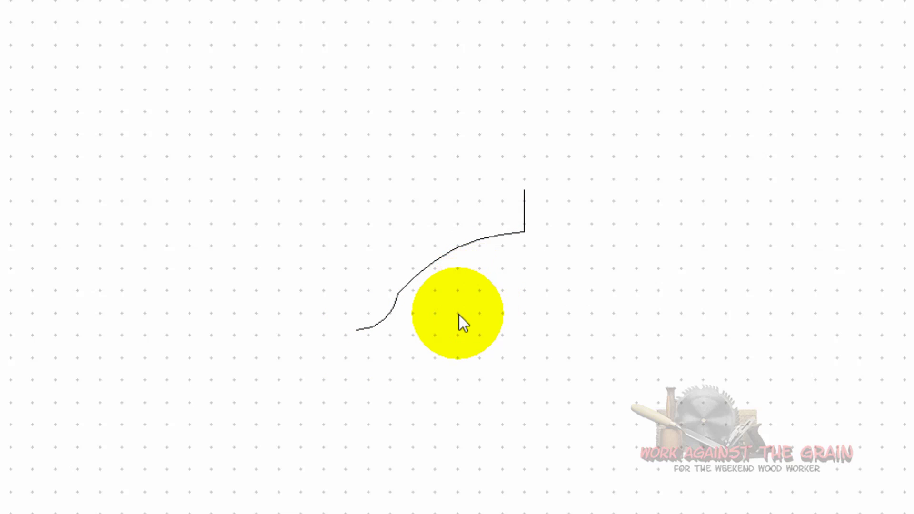
pyautogui.click(430, 267)
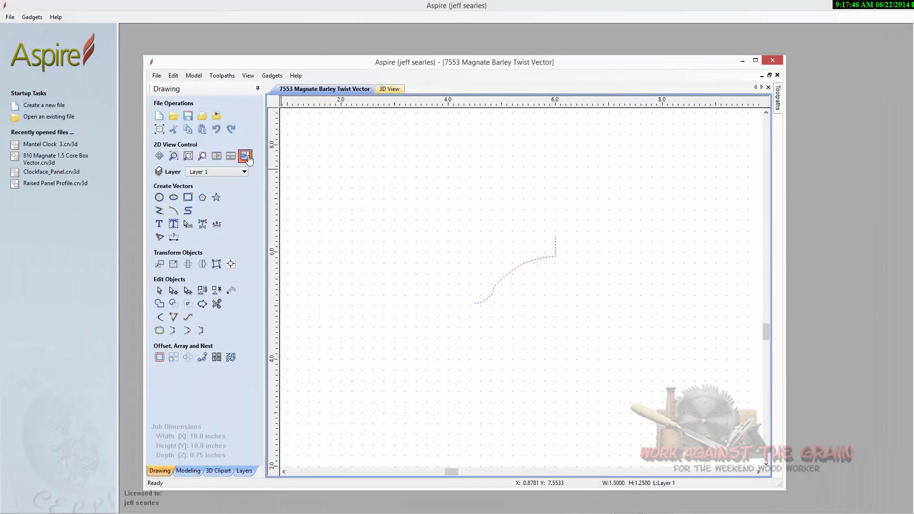
pyautogui.click(246, 156)
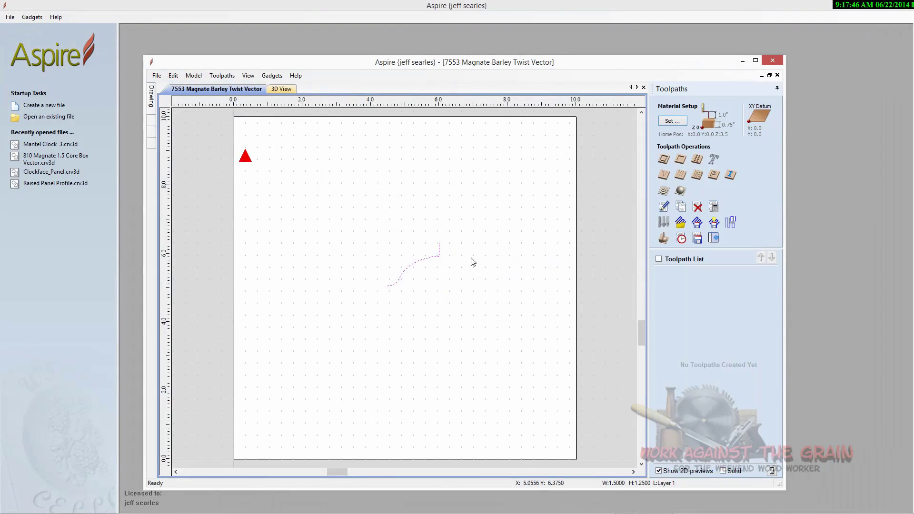
pyautogui.click(664, 224)
pyautogui.moveTo(515, 153); pyautogui.dragTo(710, 132)
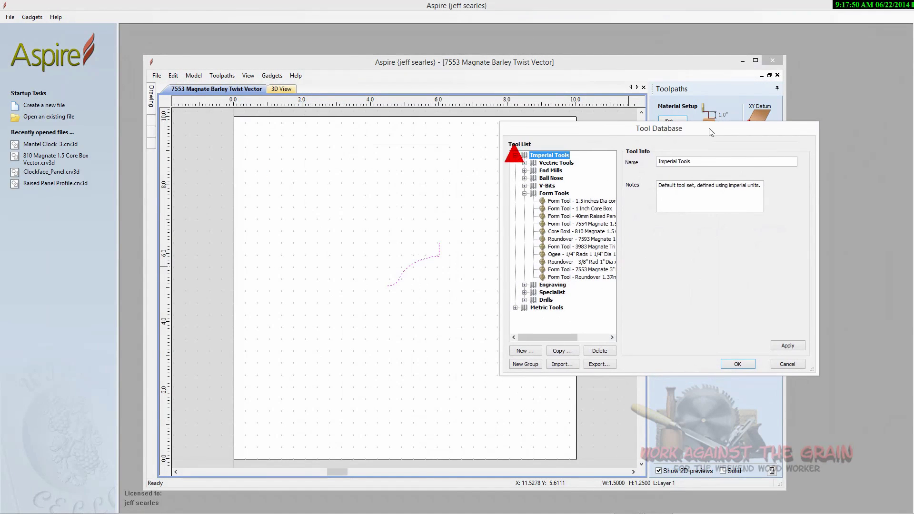
pyautogui.click(538, 352)
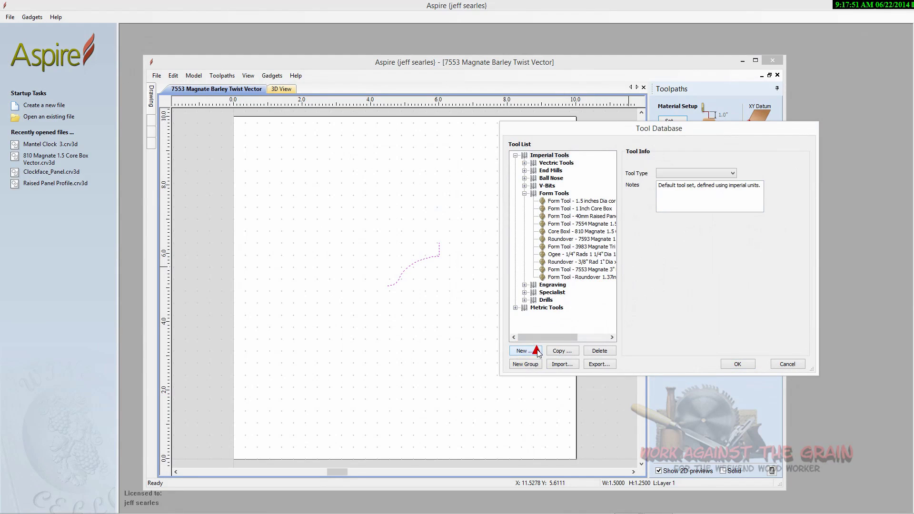
pyautogui.click(731, 174)
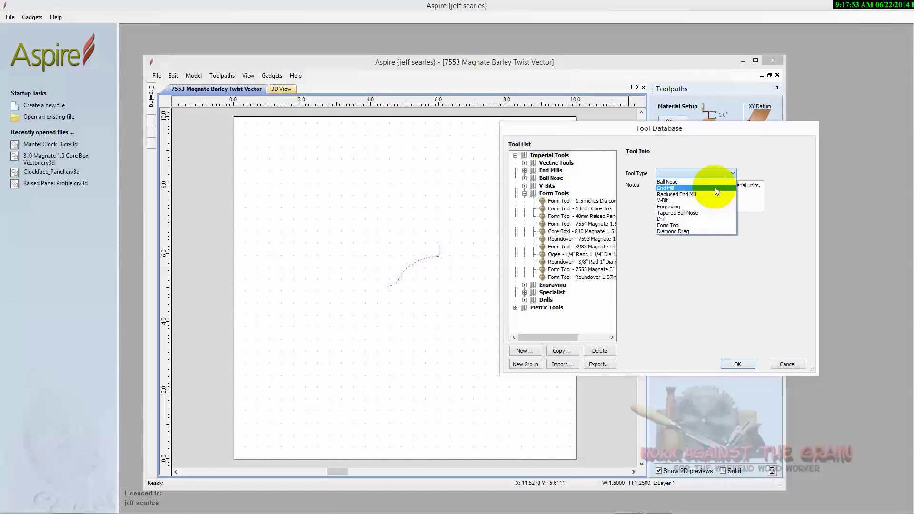
pyautogui.click(682, 225)
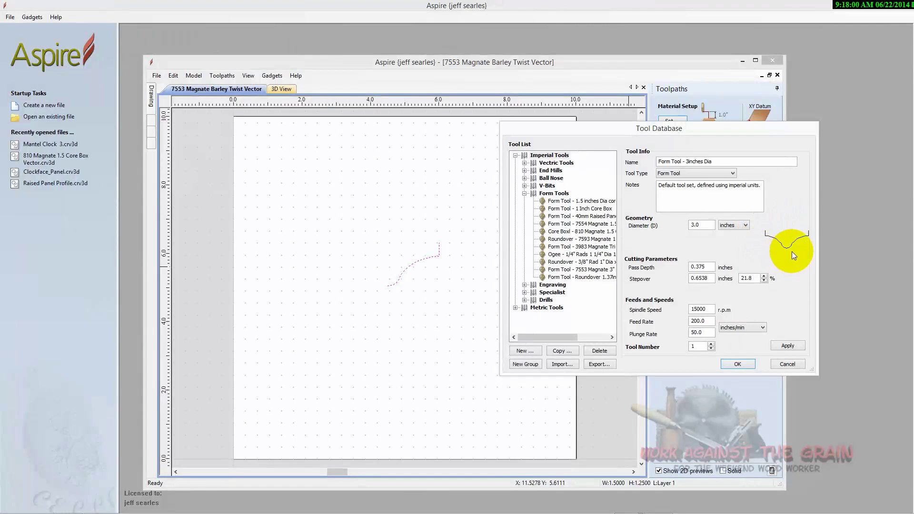
pyautogui.click(791, 364)
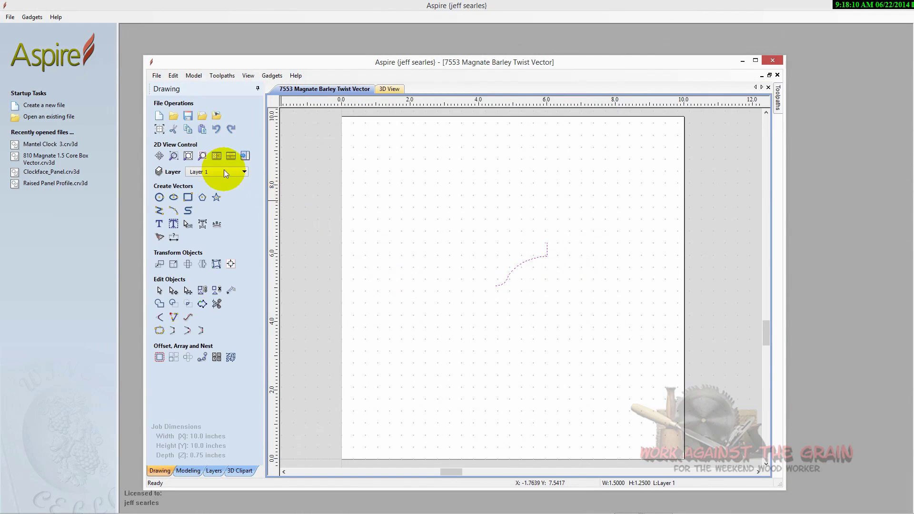
# - Start a new blank job with the default 20 x 15 inch setup
pyautogui.click(156, 77)
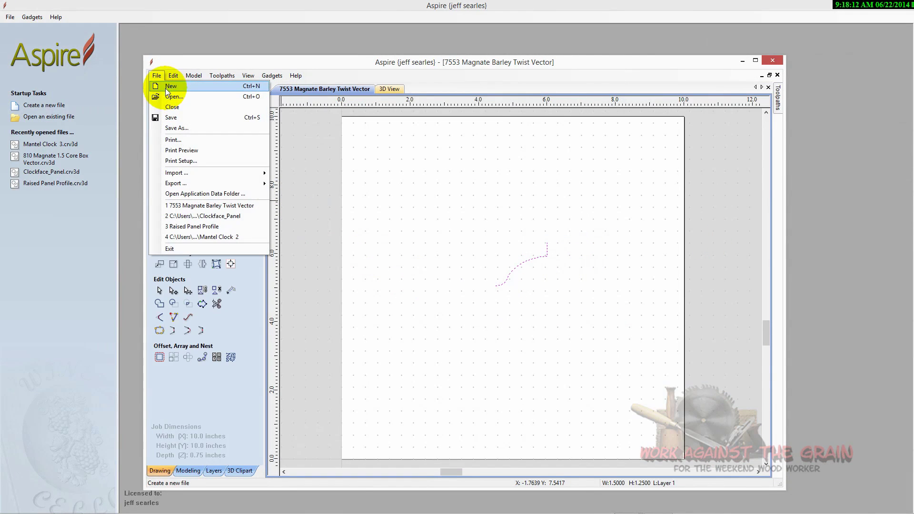
pyautogui.click(165, 86)
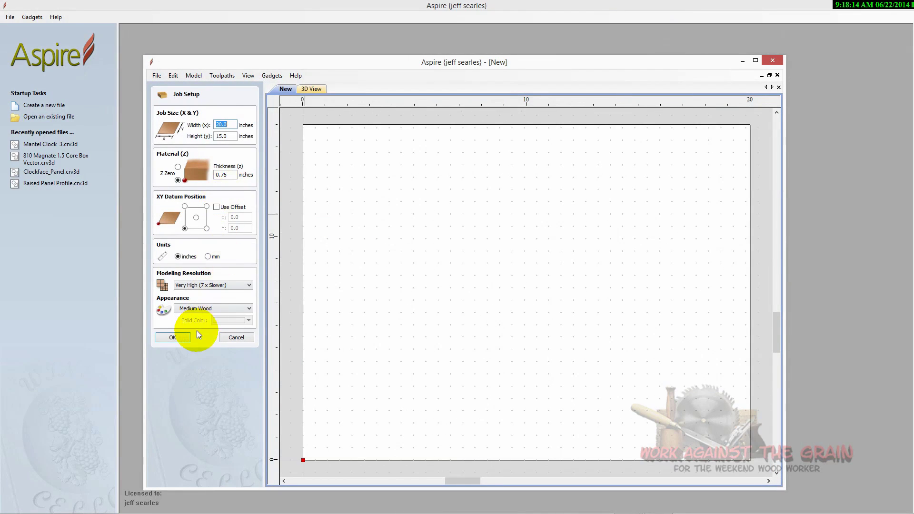
pyautogui.press('Return')
# - Draw a 12.05 x 6.05 inch rectangle on the job
pyautogui.click(188, 196)
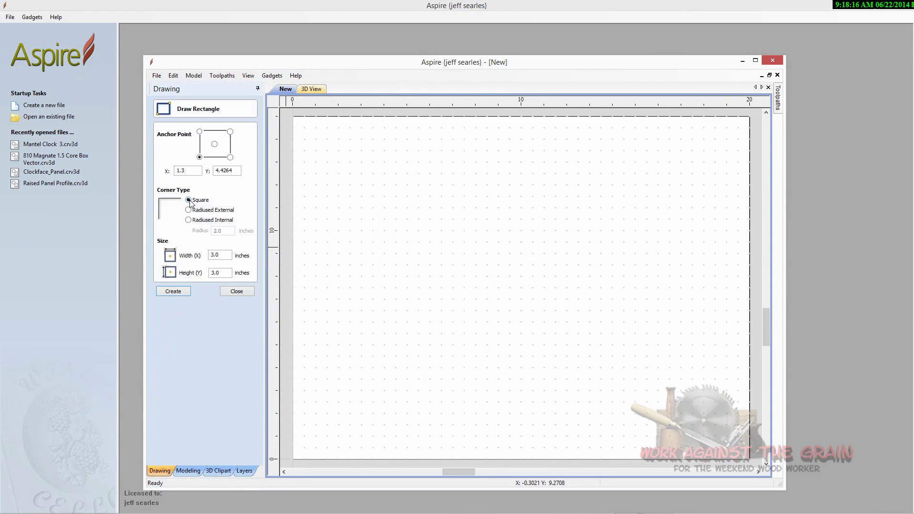
pyautogui.moveTo(382, 211); pyautogui.dragTo(389, 255)
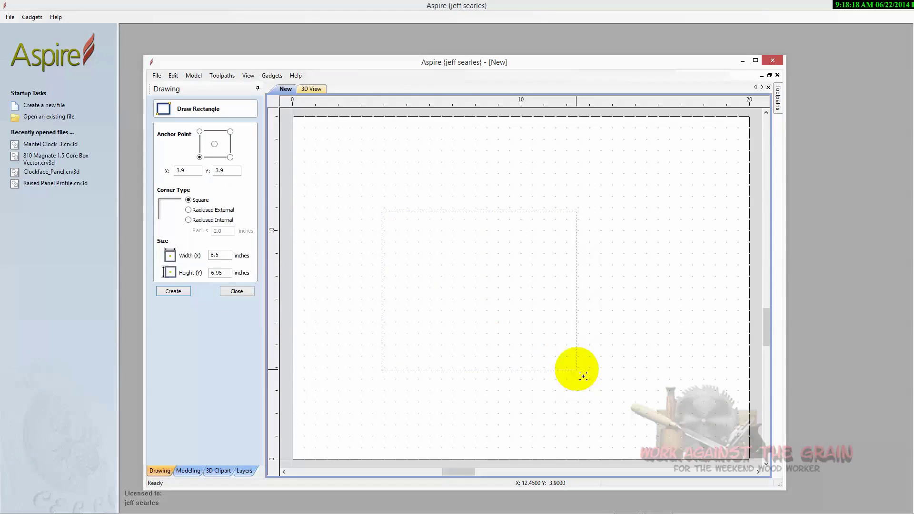
pyautogui.moveTo(584, 376); pyautogui.dragTo(658, 351)
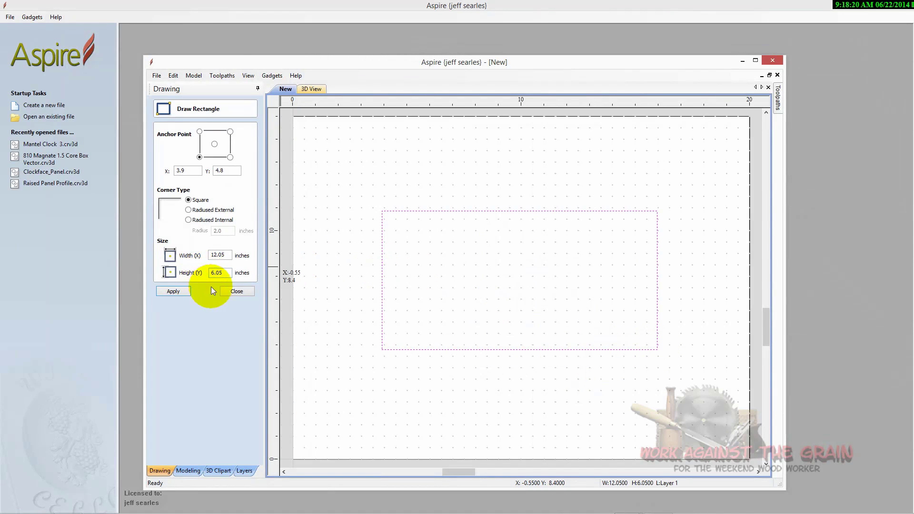
pyautogui.click(236, 292)
# - Start a 2D profile toolpath with a 0.75 inch cut depth
pyautogui.press('F12')
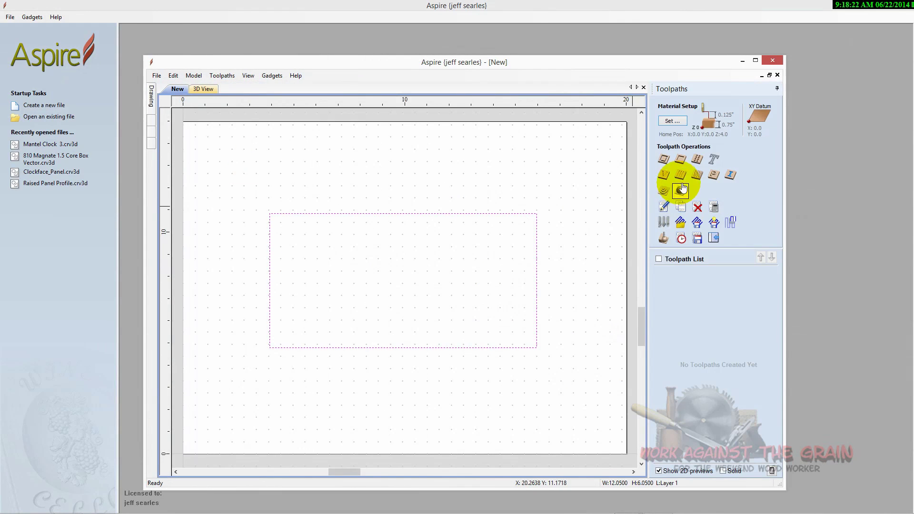
pyautogui.click(664, 159)
pyautogui.doubleClick(736, 143)
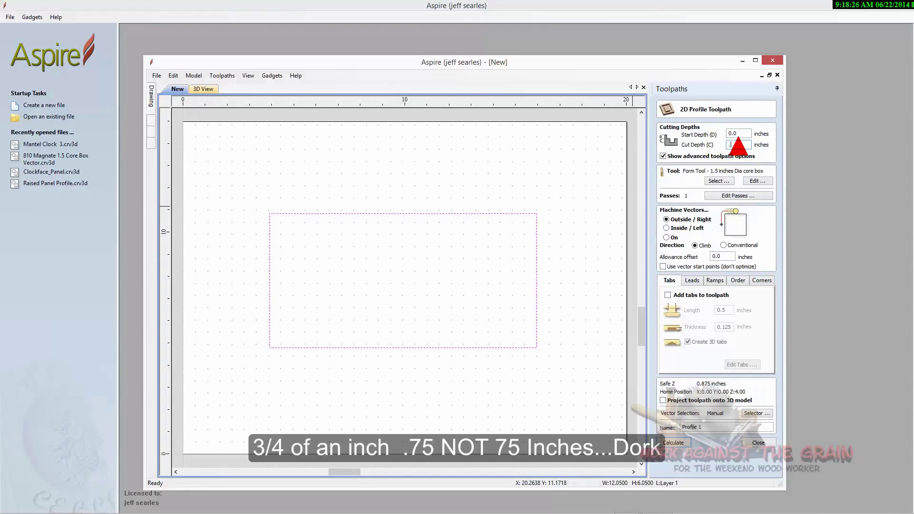
pyautogui.write('.75')
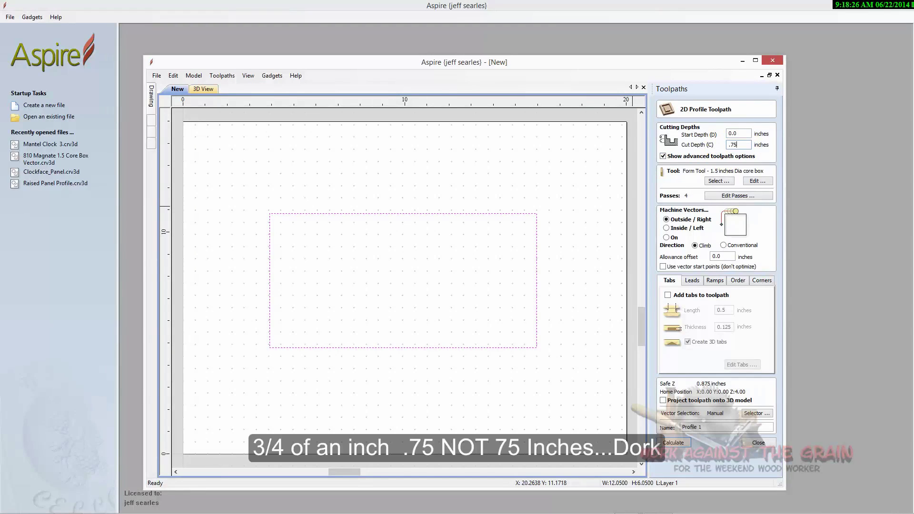
# - Assign the 7554 Magnate 1.5" Barley Twist form tool and calculate the profile
pyautogui.click(726, 180)
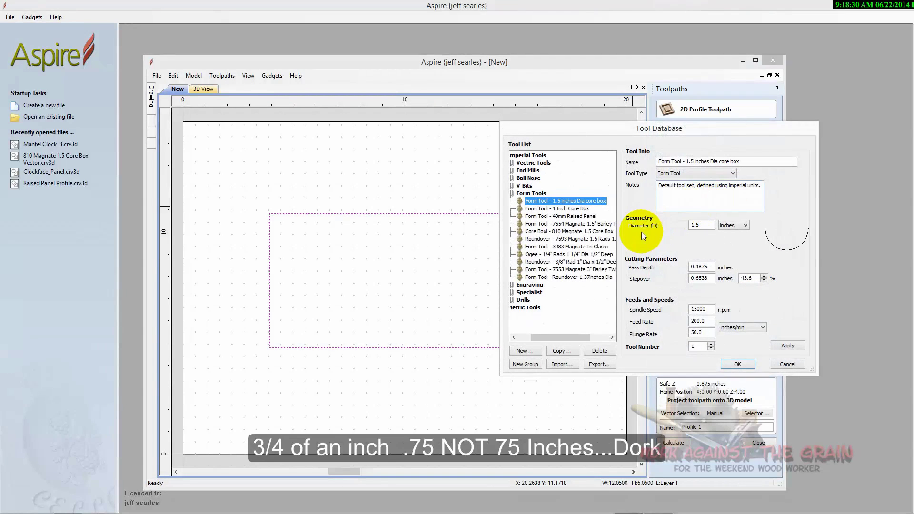
pyautogui.moveTo(815, 374); pyautogui.dragTo(878, 378)
pyautogui.click(585, 224)
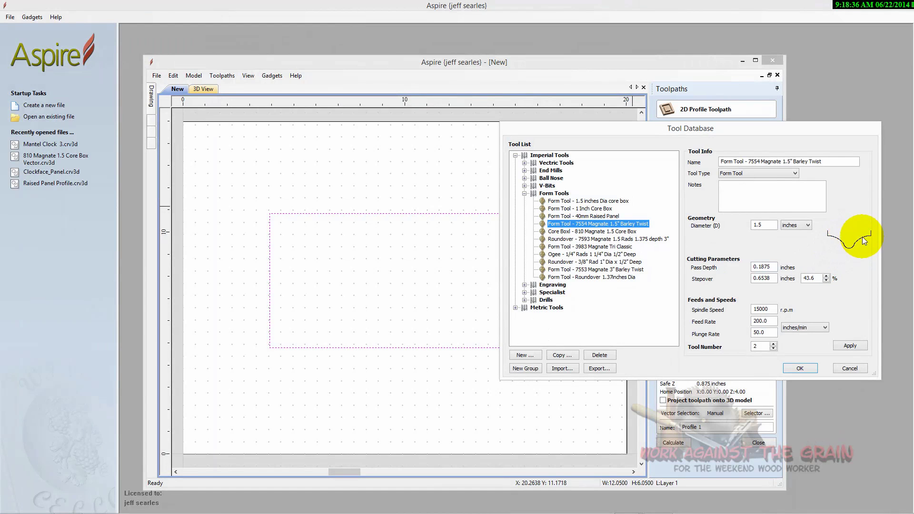
pyautogui.click(793, 371)
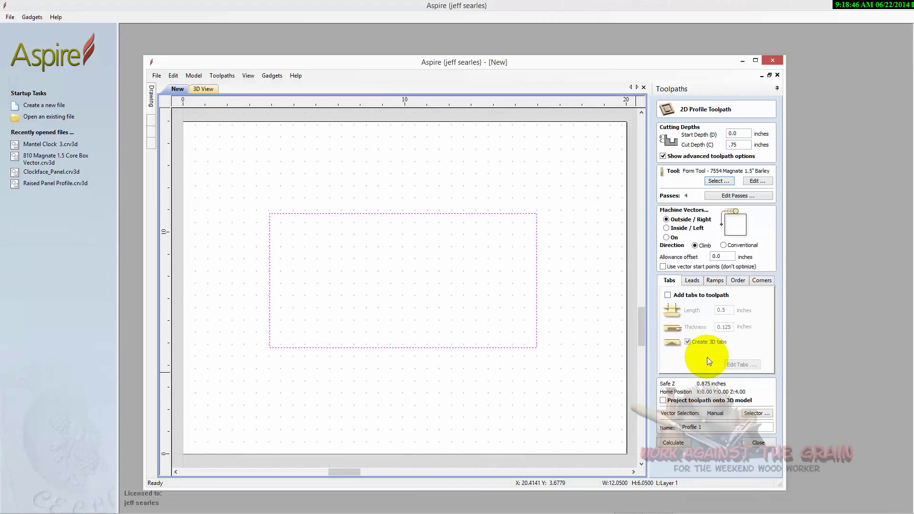
pyautogui.click(680, 443)
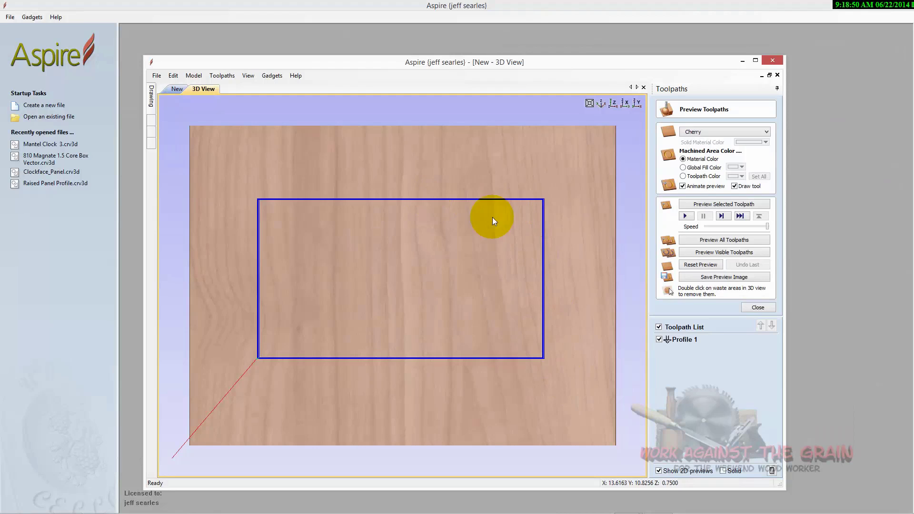
# - Preview all toolpaths on the cherry board and inspect the groove in 3D, then show the open Aspire windows
pyautogui.click(685, 240)
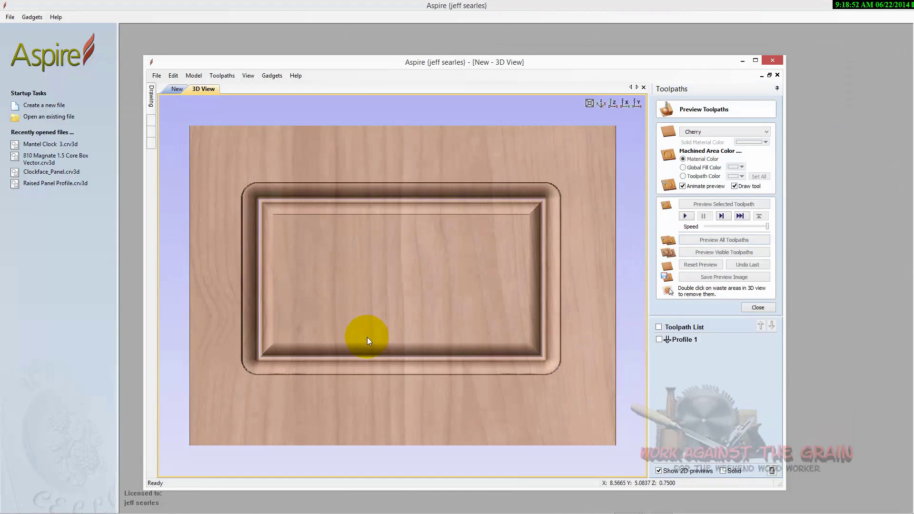
pyautogui.moveTo(378, 387); pyautogui.dragTo(506, 320)
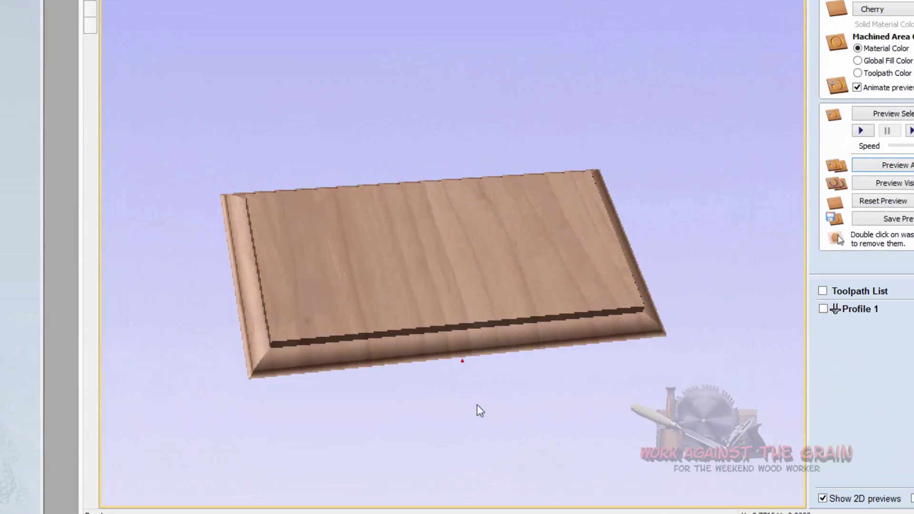
pyautogui.moveTo(417, 407); pyautogui.dragTo(451, 335)
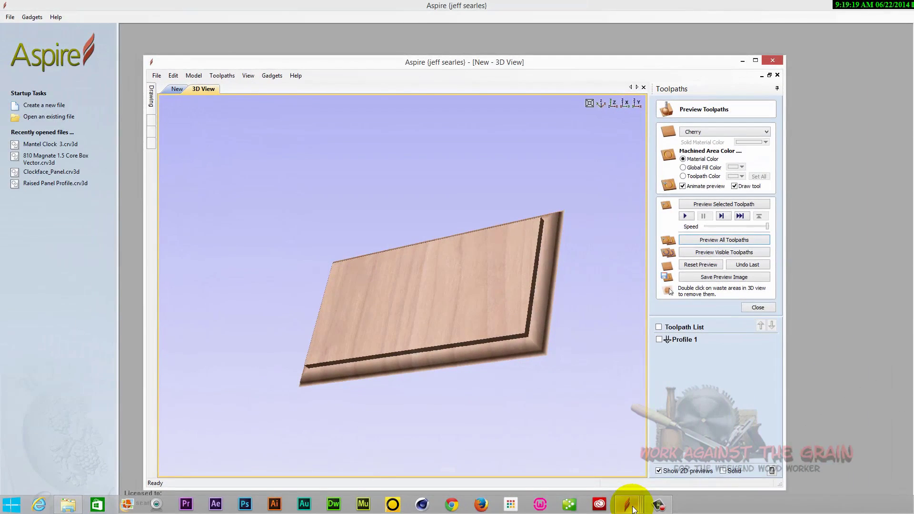
pyautogui.click(634, 508)
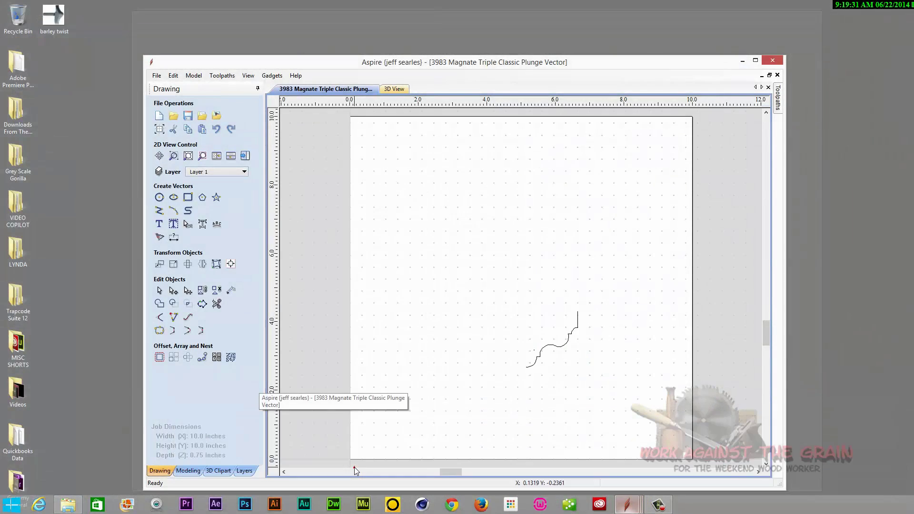
# - Switch to the 3983 Magnate Triple Classic Plunge Vector job and select its half-profile curve
pyautogui.click(354, 467)
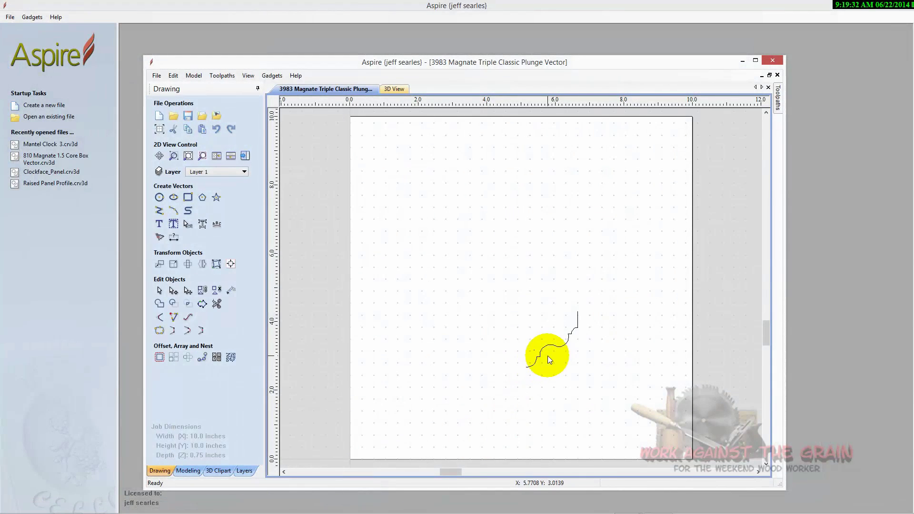
pyautogui.scroll(2, 547, 356)
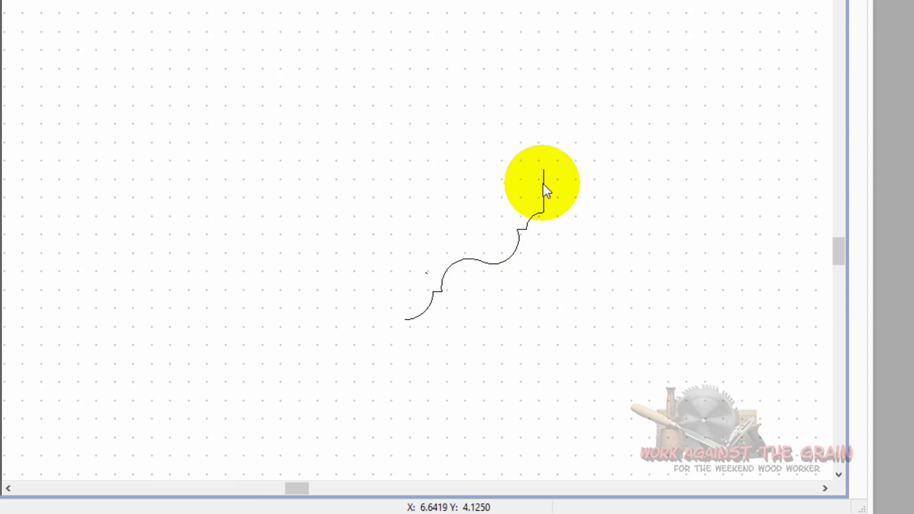
pyautogui.click(543, 217)
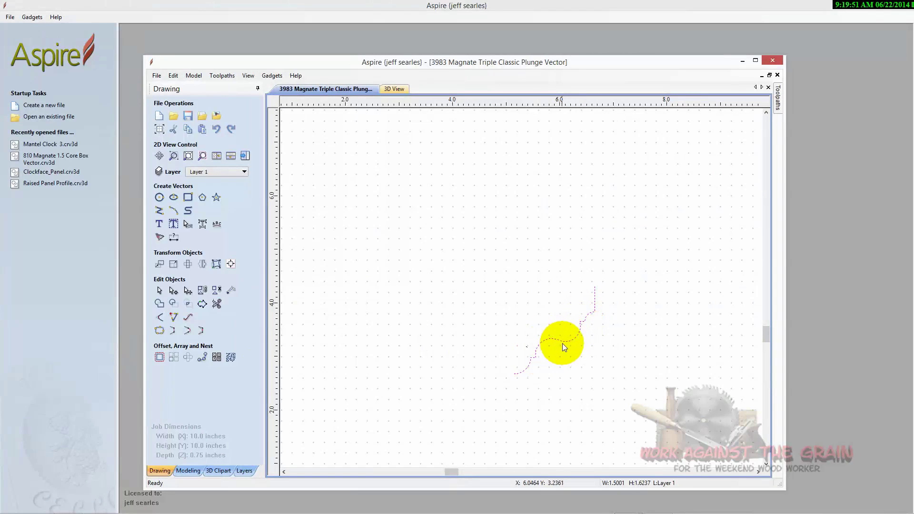
# - Mirror a copy of the curve to the left to complete the symmetric profile
pyautogui.click(202, 264)
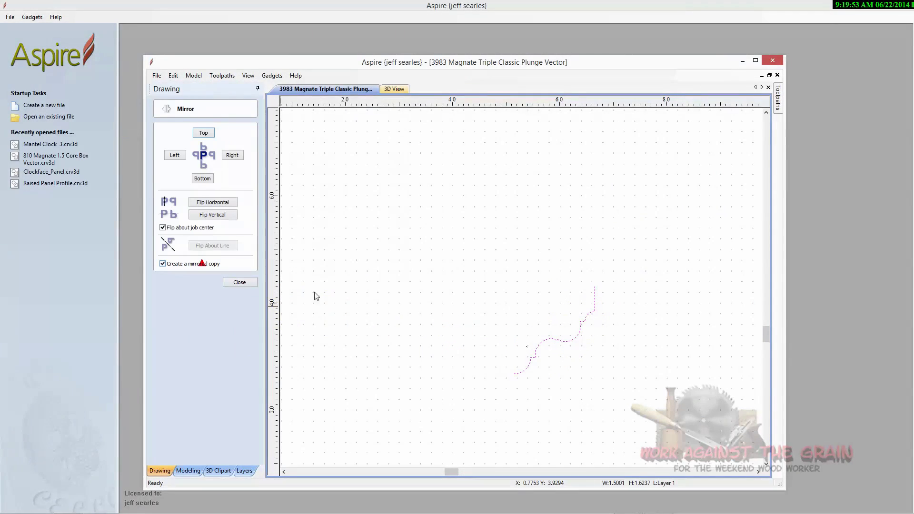
pyautogui.click(175, 157)
pyautogui.click(410, 354)
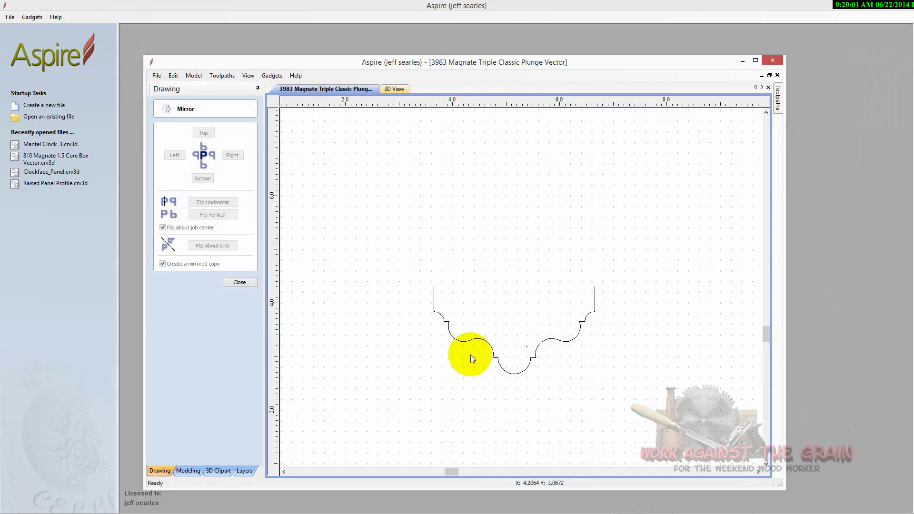
pyautogui.click(248, 283)
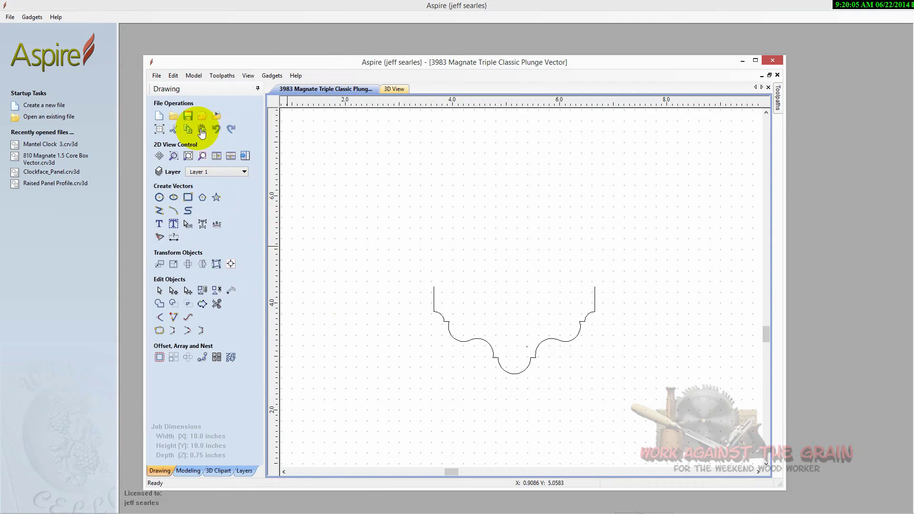
pyautogui.click(156, 75)
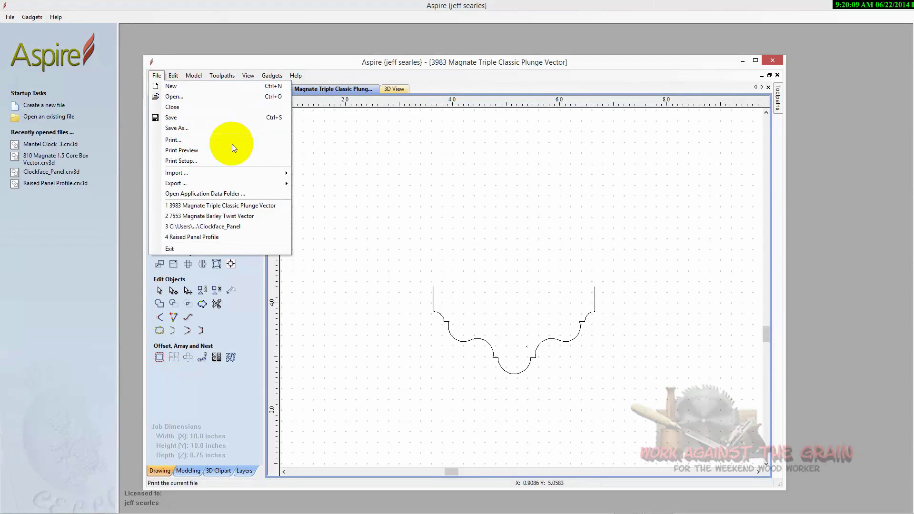
pyautogui.click(509, 375)
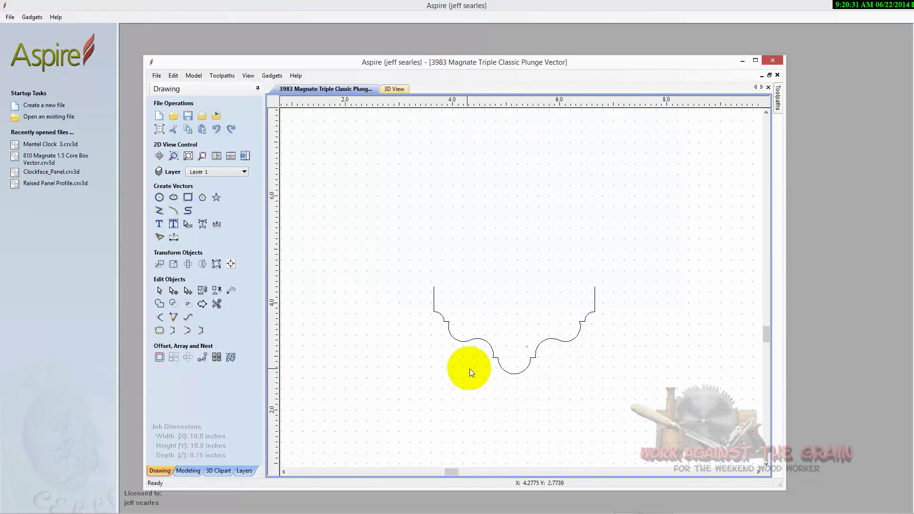
# - Select the left profile half, tile the views with F4, and close the document without saving
pyautogui.click(500, 365)
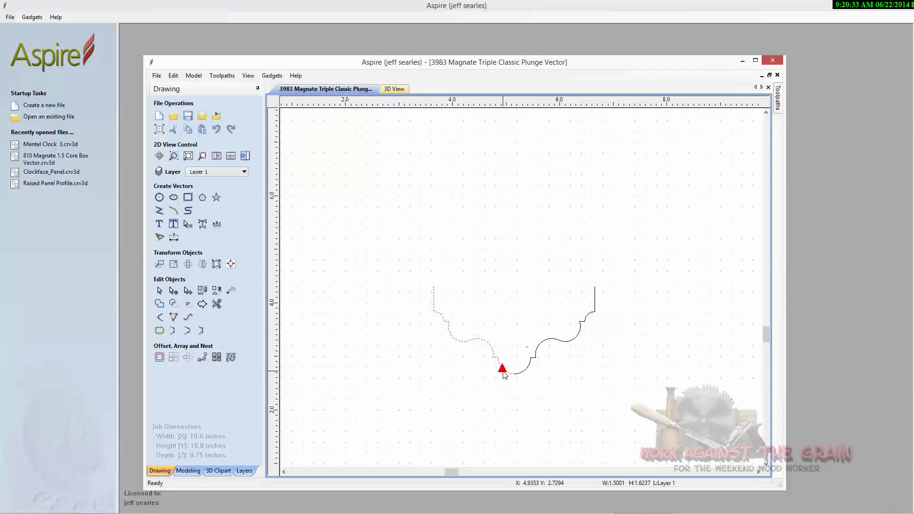
pyautogui.press('F4')
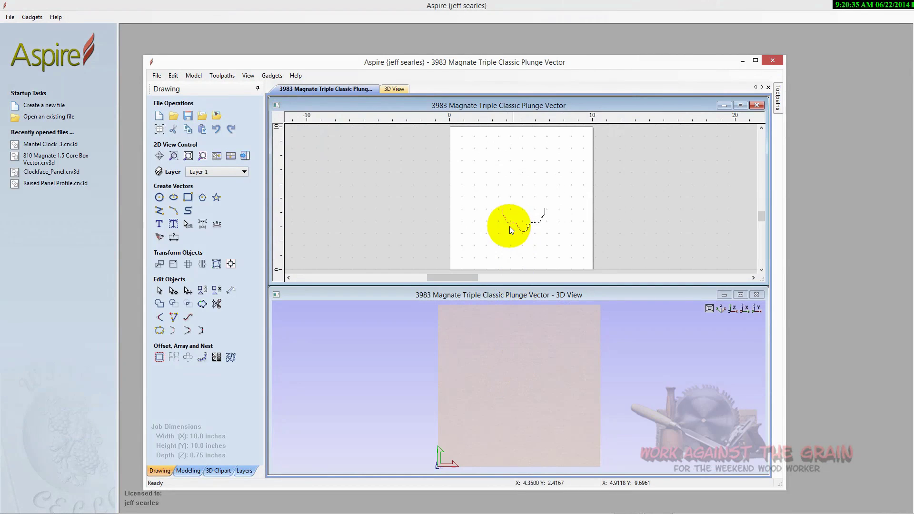
pyautogui.click(756, 294)
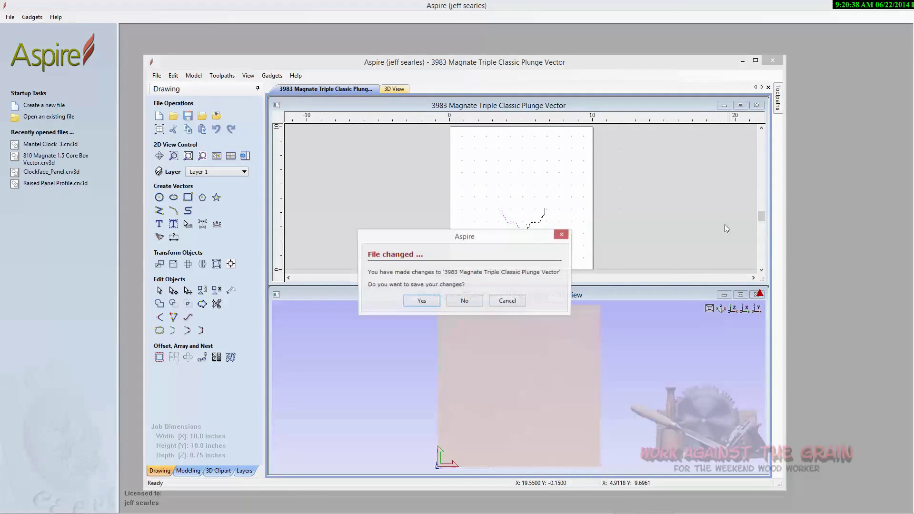
pyautogui.click(477, 301)
# - Reopen the 3983 Magnate Triple Classic Plunge Vector file and reselect the dashed profile curve
pyautogui.click(184, 206)
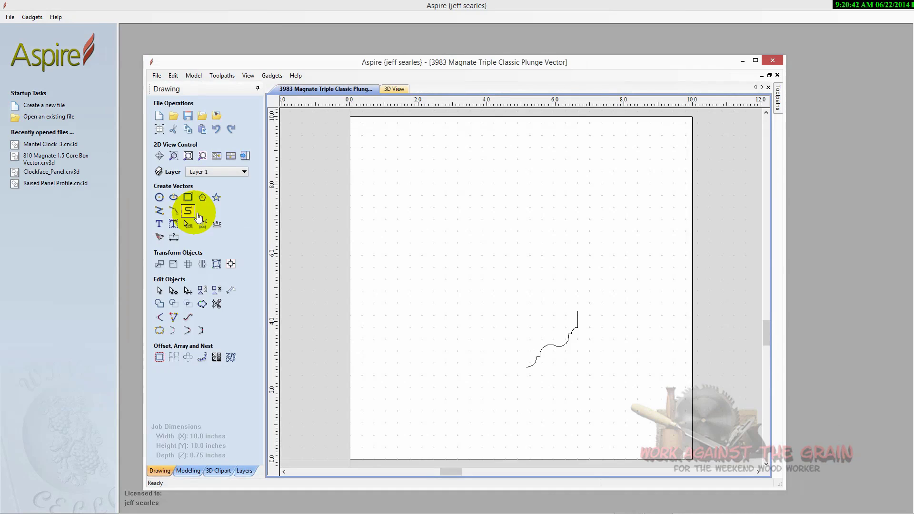
pyautogui.click(198, 217)
pyautogui.click(541, 347)
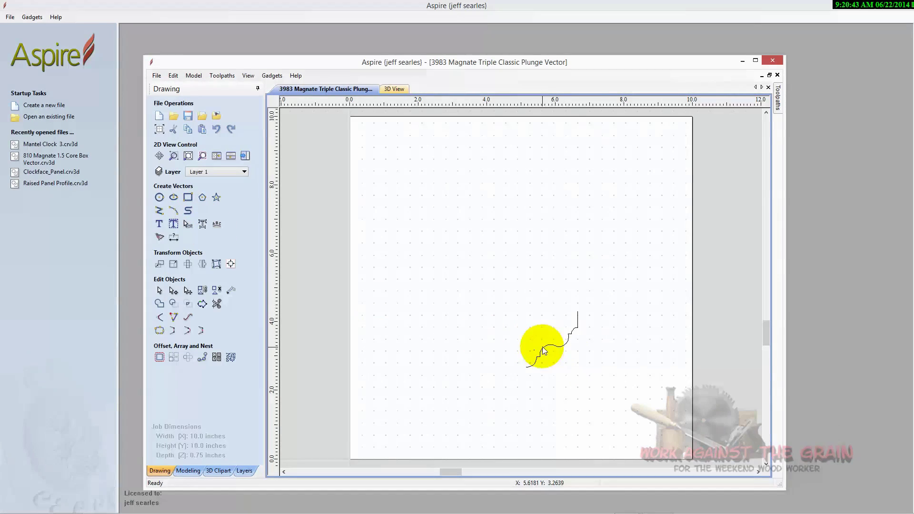
pyautogui.scroll(5, 553, 353)
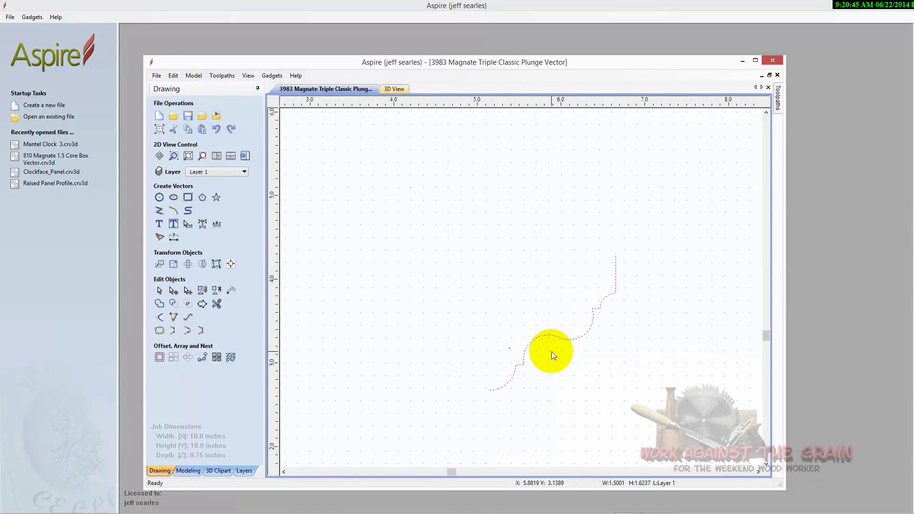
pyautogui.click(551, 335)
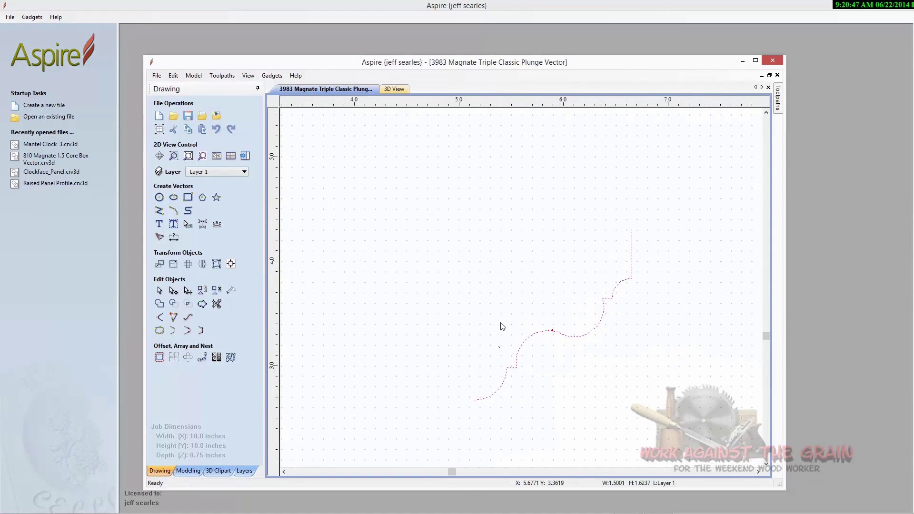
pyautogui.click(245, 157)
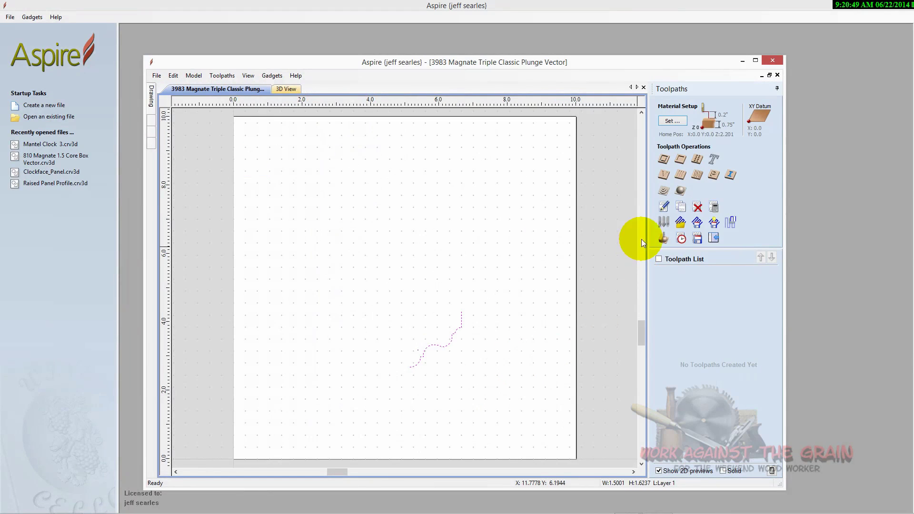
# - Add a new Form Tool with 3.0002-inch diameter and the stepped profile to the Tool Database
pyautogui.click(665, 221)
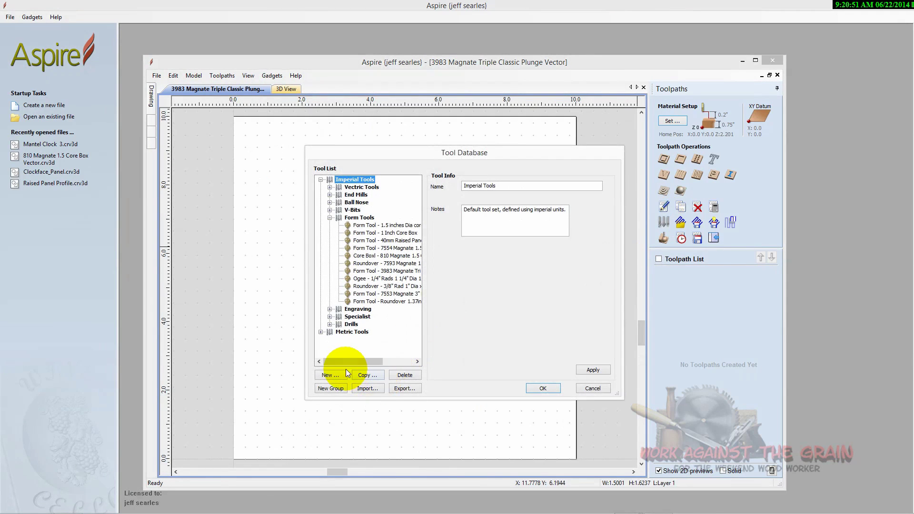
pyautogui.click(340, 377)
pyautogui.click(534, 197)
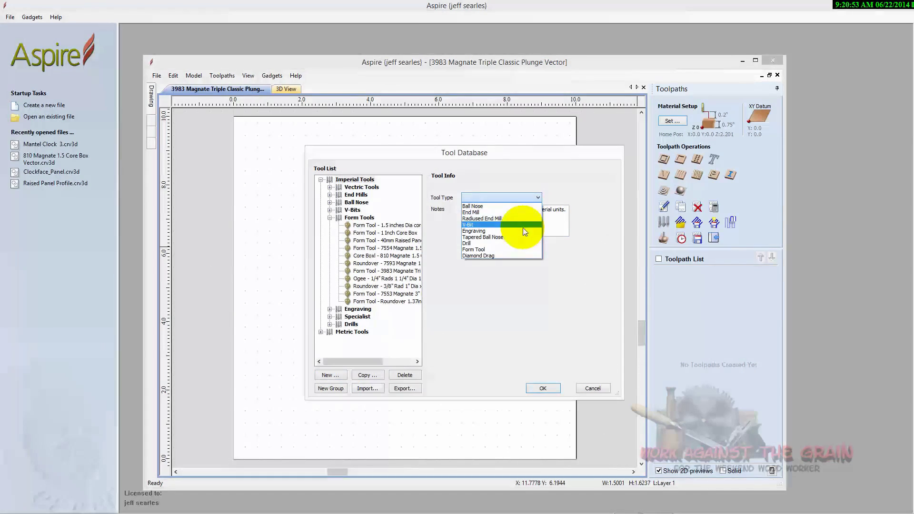
pyautogui.click(516, 250)
pyautogui.moveTo(516, 157); pyautogui.dragTo(723, 92)
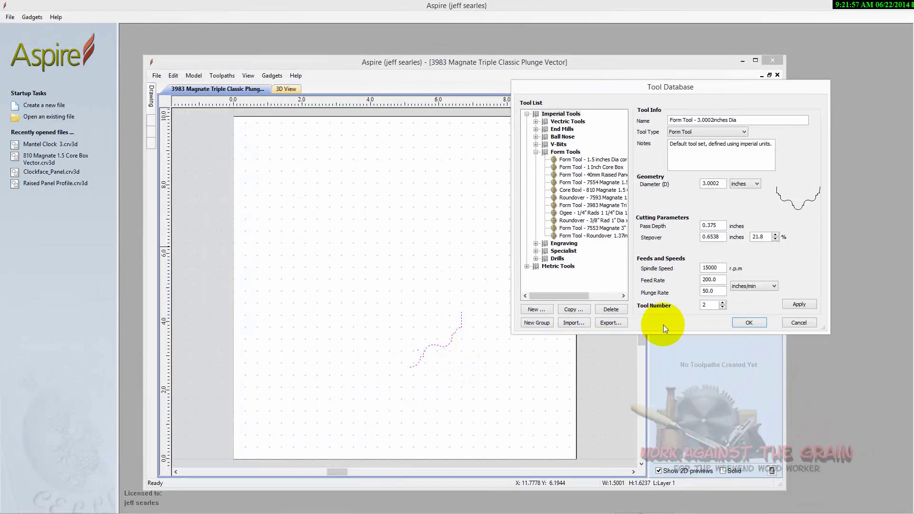
pyautogui.click(749, 323)
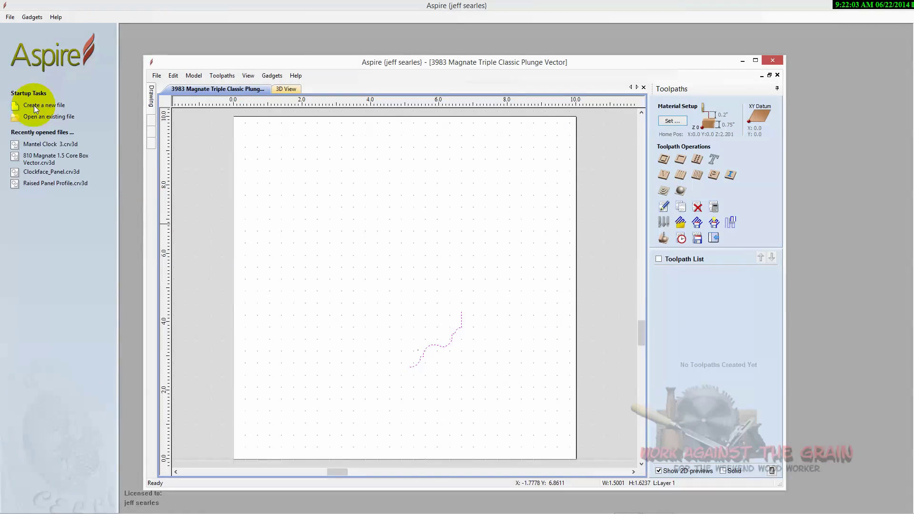
# - Start a new 20 × 15 inch job and draw a 12.95 × 5.45 inch rectangle
pyautogui.click(157, 75)
pyautogui.click(165, 86)
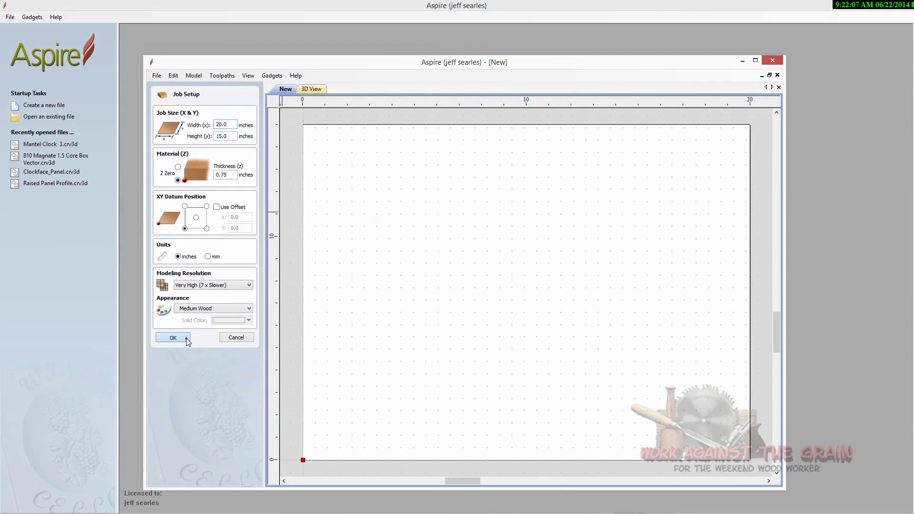
pyautogui.click(186, 339)
pyautogui.click(189, 191)
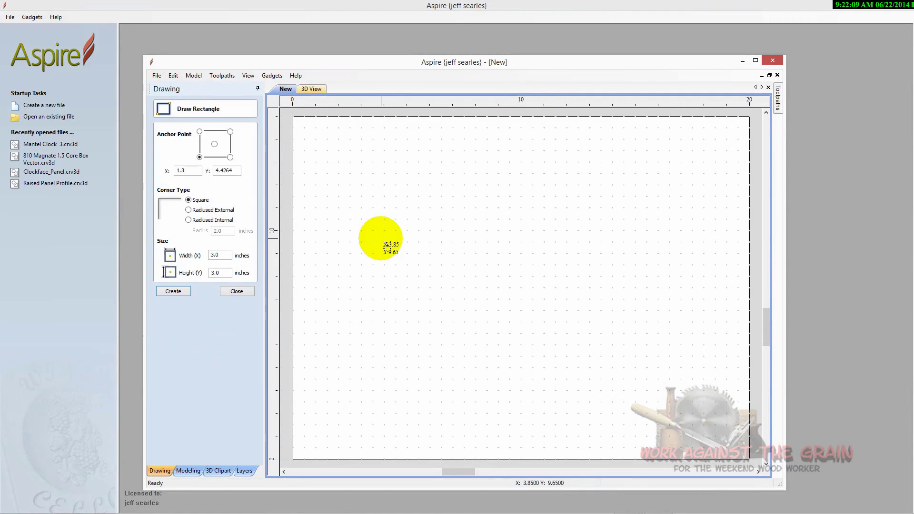
pyautogui.click(381, 239)
pyautogui.click(677, 363)
pyautogui.click(248, 293)
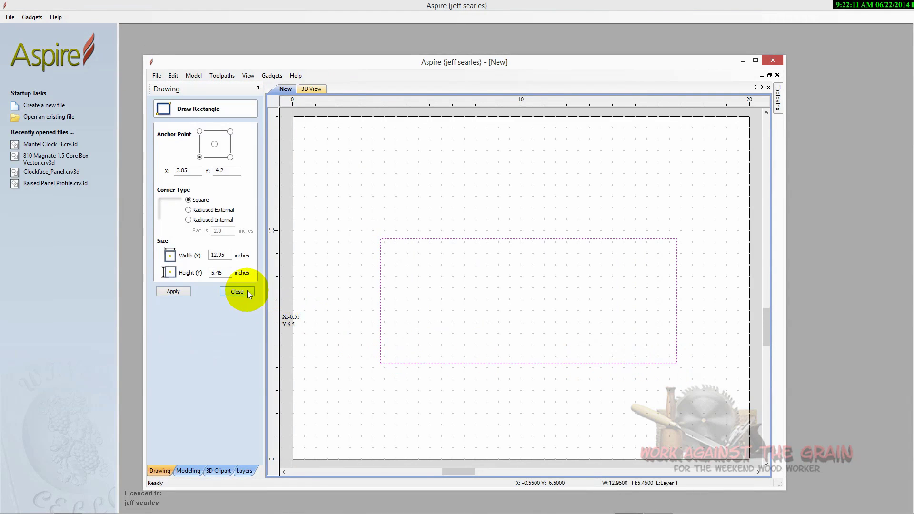
# - Set up a 2D profile toolpath using the 3983 Magnate Tri Classic form tool
pyautogui.click(243, 158)
pyautogui.click(664, 161)
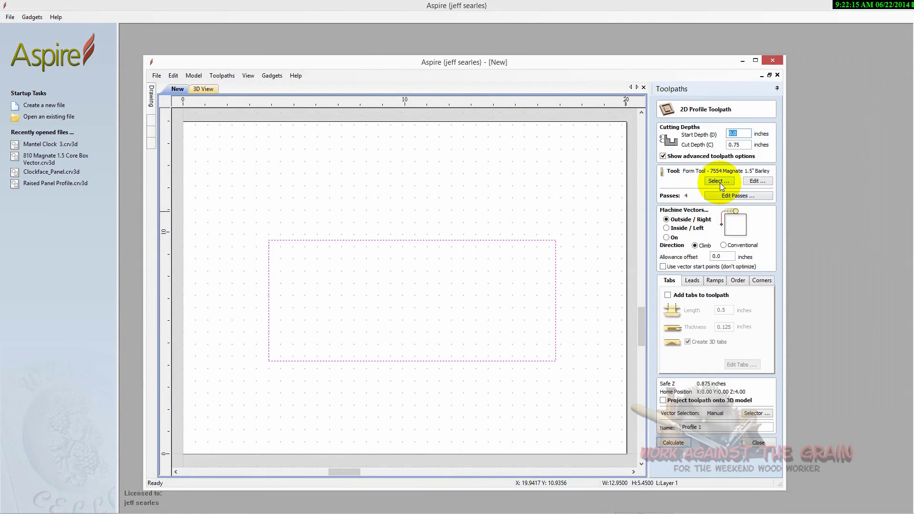
pyautogui.click(718, 182)
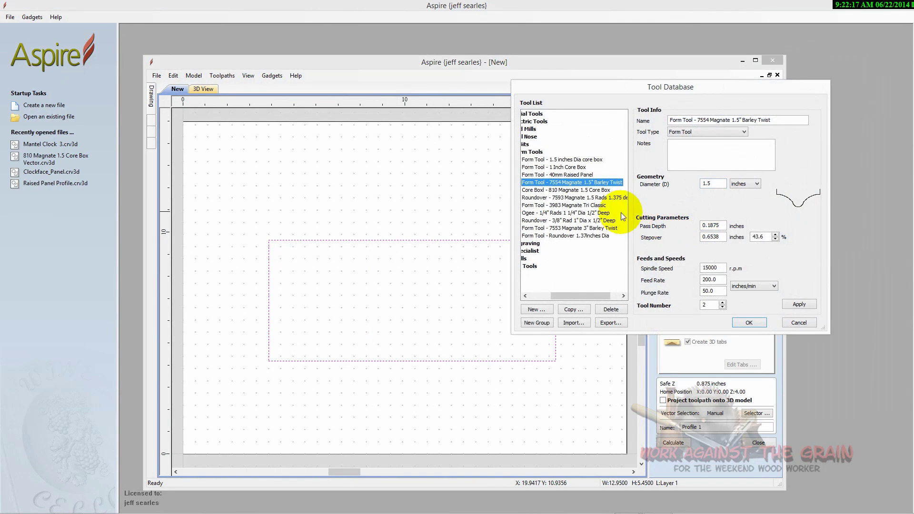
pyautogui.click(598, 205)
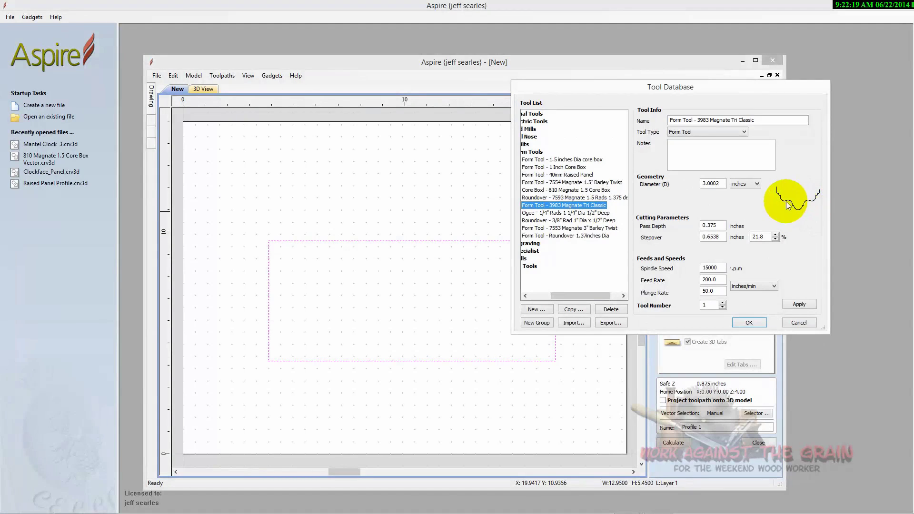
pyautogui.click(749, 322)
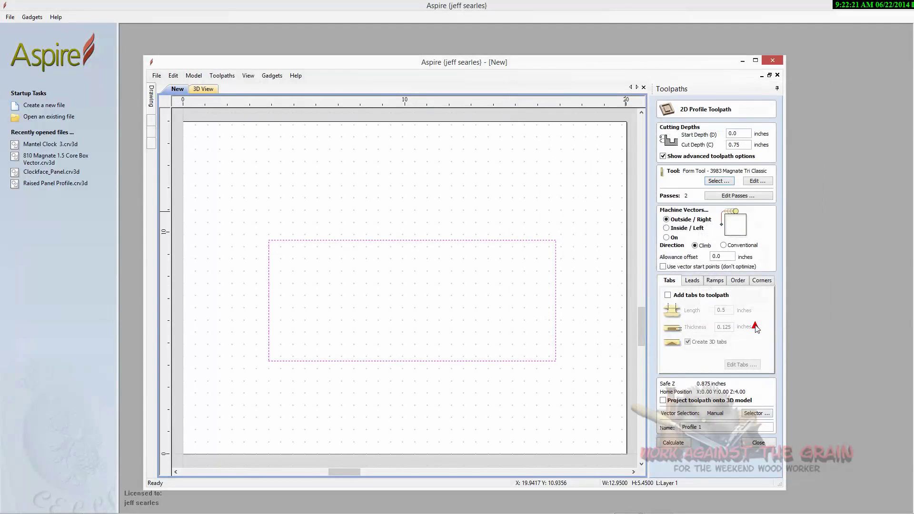
# - Calculate Profile 1, preview its stepped grooves on cherry from several angles, and close the preview
pyautogui.click(684, 443)
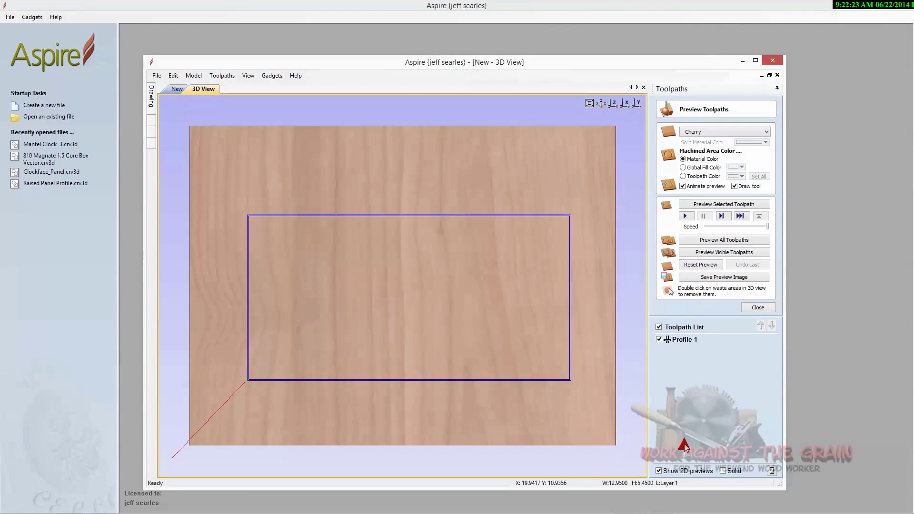
pyautogui.click(714, 241)
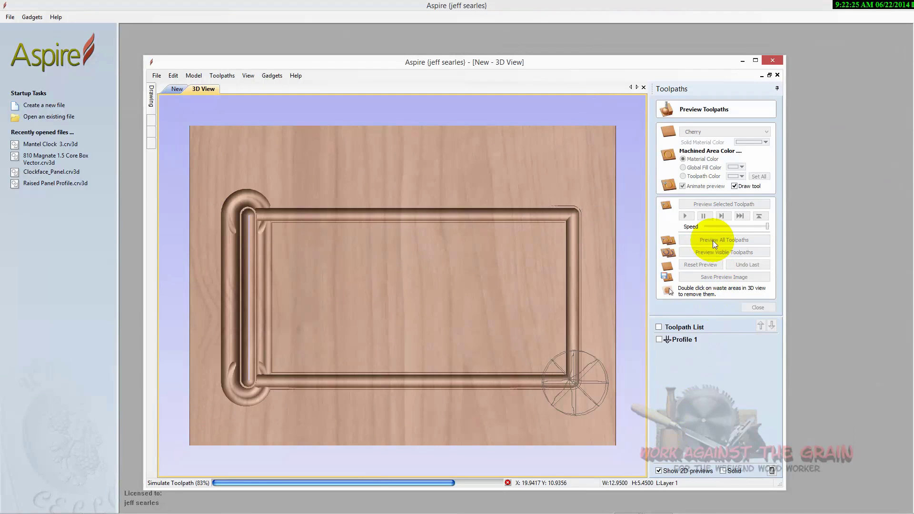
pyautogui.moveTo(581, 377); pyautogui.dragTo(564, 398)
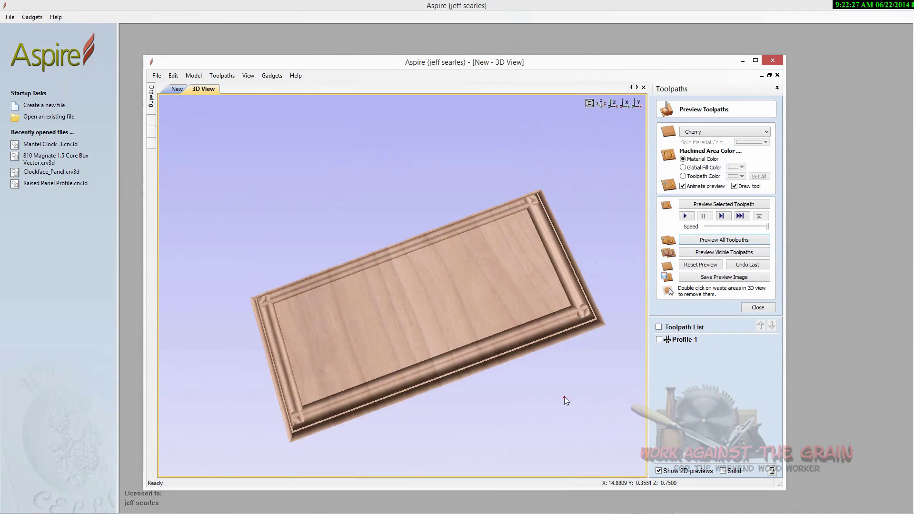
pyautogui.moveTo(491, 370); pyautogui.dragTo(538, 316)
pyautogui.moveTo(566, 280); pyautogui.dragTo(598, 334)
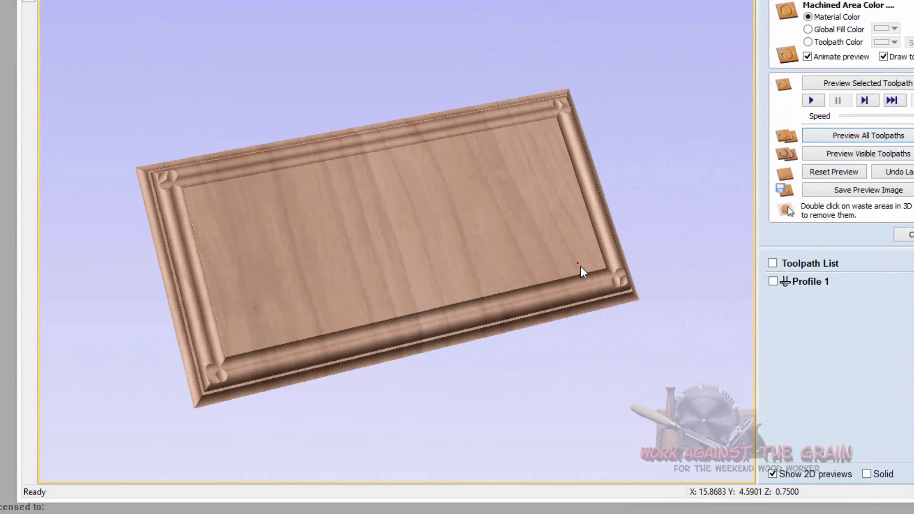
pyautogui.moveTo(581, 270); pyautogui.dragTo(594, 295)
pyautogui.moveTo(393, 281); pyautogui.dragTo(366, 274)
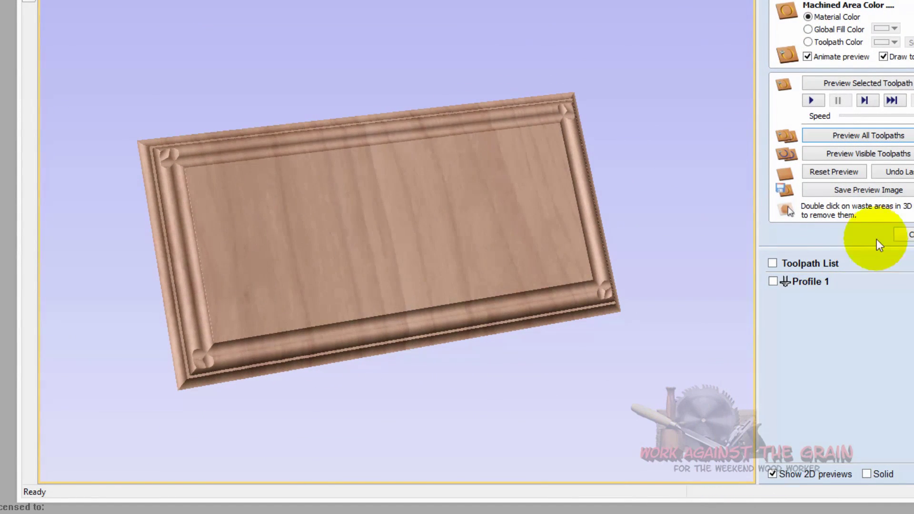
pyautogui.click(905, 234)
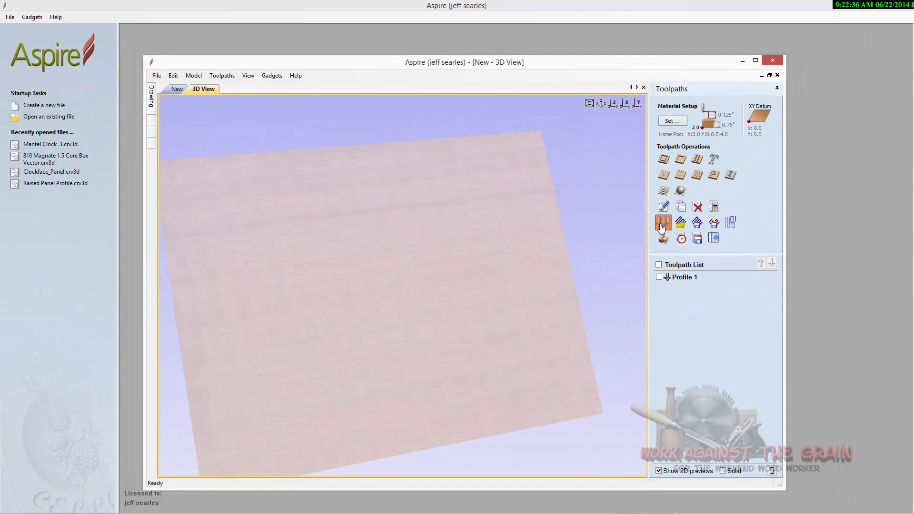
pyautogui.click(662, 223)
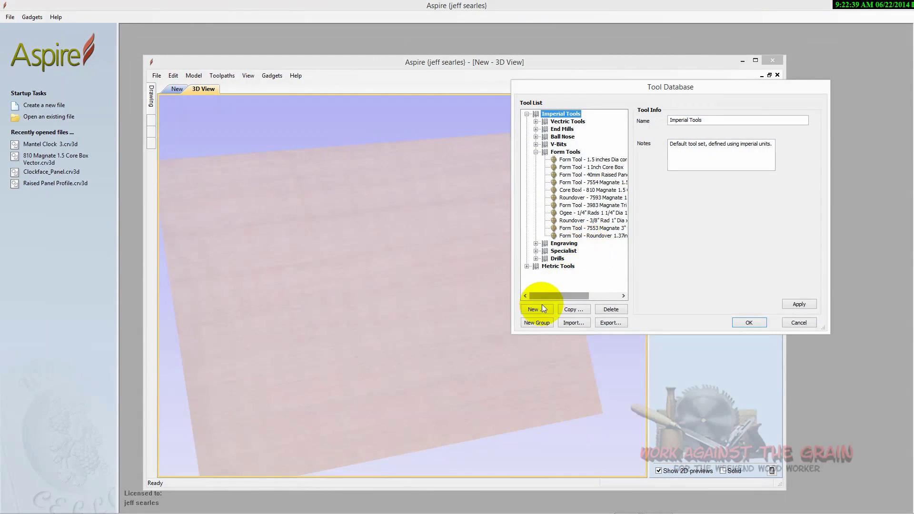
pyautogui.click(542, 308)
pyautogui.click(744, 132)
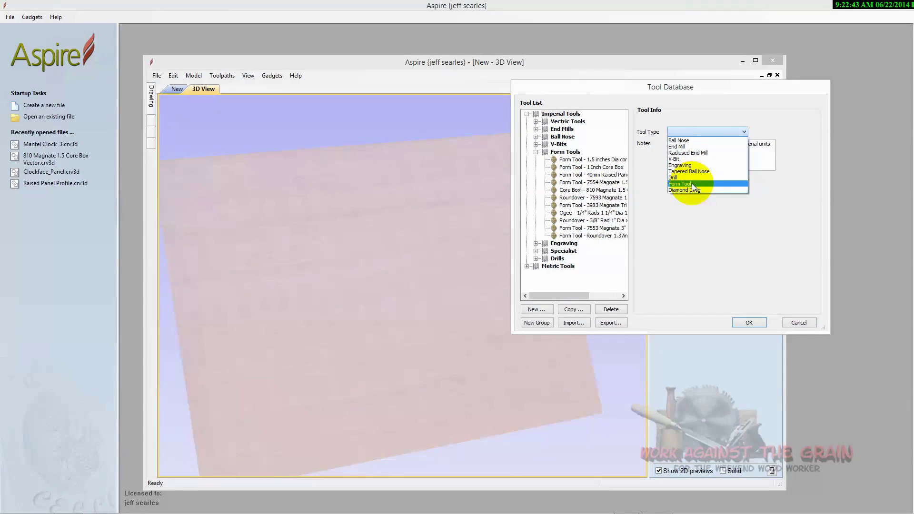
pyautogui.click(775, 319)
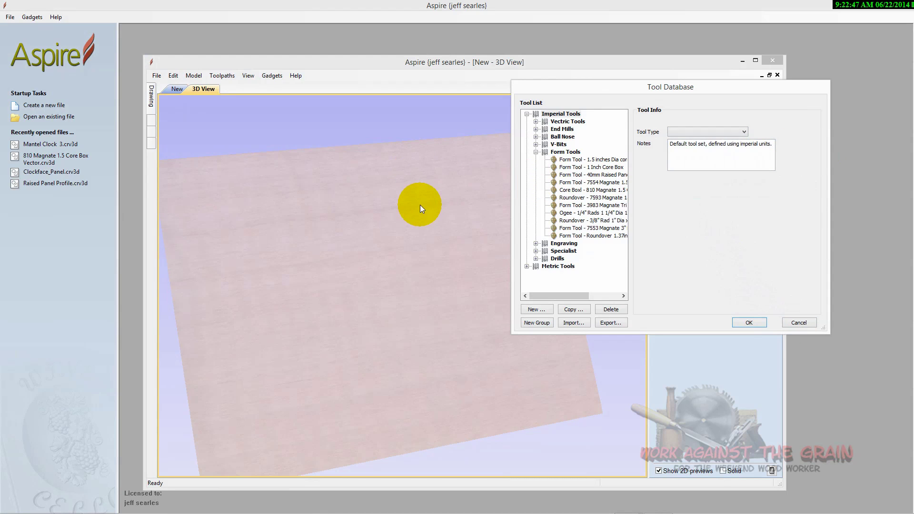
pyautogui.click(804, 326)
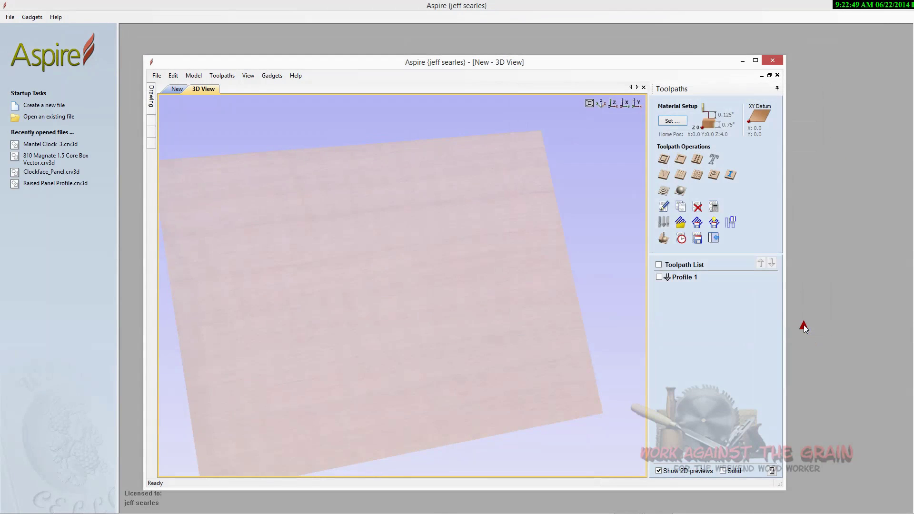